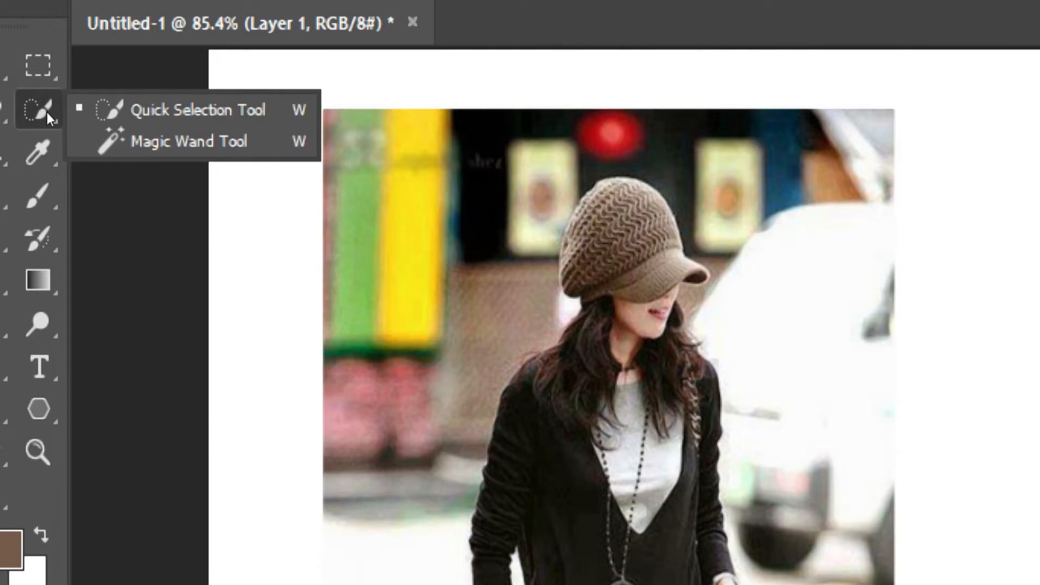
Select the woman's torso and legs on Layer 1 with the Quick Selection tool
{"action": "left_click", "coordinate": [113, 110]}
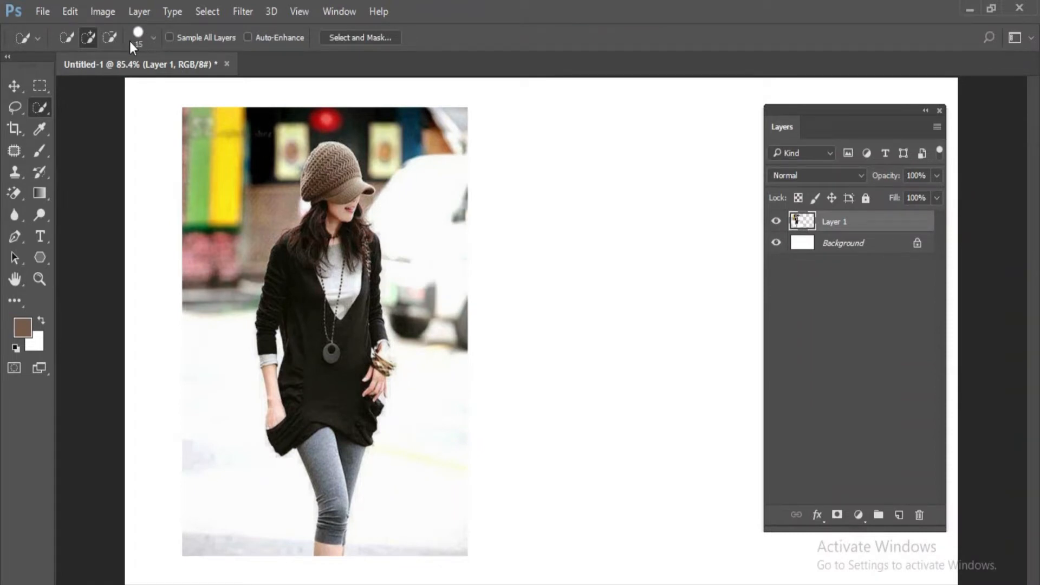
{"action": "left_click", "coordinate": [150, 38]}
{"action": "left_click_drag", "start_coordinate": [83, 84], "coordinate": [121, 84]}
{"action": "mouse_move", "coordinate": [349, 236]}
{"action": "left_mouse_down"}
{"action": "mouse_move", "coordinate": [324, 326]}
{"action": "mouse_move", "coordinate": [333, 550]}
{"action": "mouse_move", "coordinate": [332, 539]}
{"action": "left_mouse_up"}
Reduce the selection brush to 35 px and add the hat, the bracelet-side wrist and the other forearm and hand to the selection
{"action": "key", "text": "bracketleft"}
{"action": "key", "text": "bracketleft"}
{"action": "key", "text": "bracketleft"}
{"action": "key", "text": "bracketleft"}
{"action": "key", "text": "bracketleft"}
{"action": "key", "text": "bracketleft"}
{"action": "left_click_drag", "start_coordinate": [333, 171], "coordinate": [325, 160]}
{"action": "left_click", "coordinate": [374, 351]}
{"action": "left_click_drag", "start_coordinate": [270, 360], "coordinate": [280, 410]}
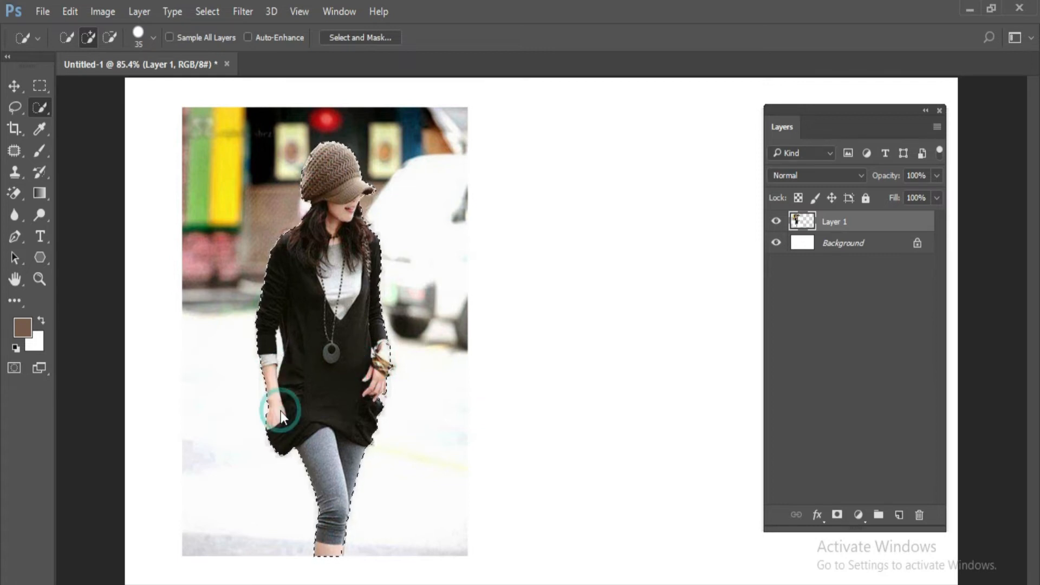
Refine the selection edge beneath the hat brim beside the face with a 10 px Quick Selection brush
{"action": "key", "text": "ctrl+plus"}
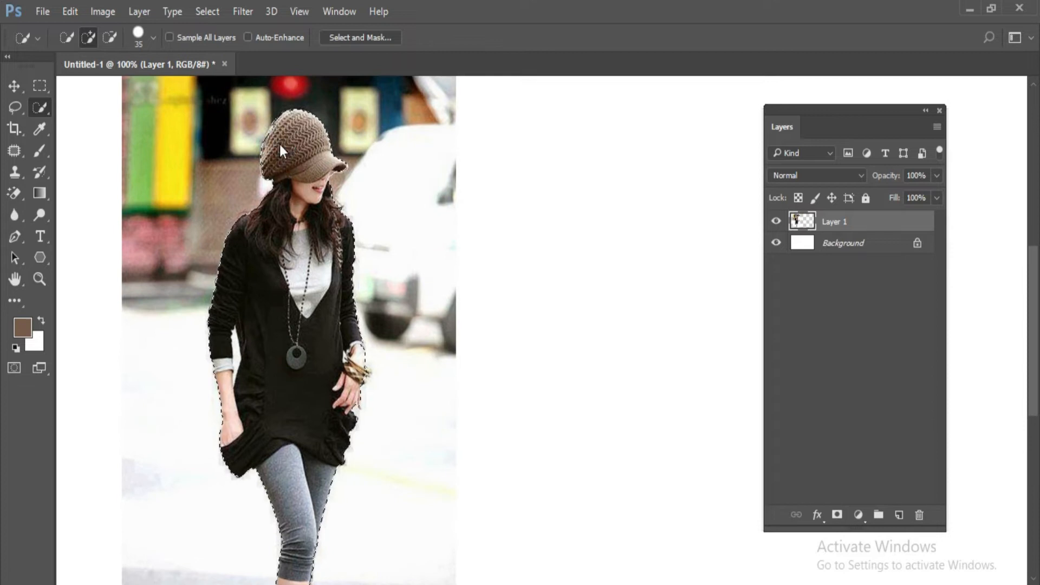
{"action": "key", "text": "ctrl+plus"}
{"action": "key", "text": "space"}
{"action": "left_click_drag", "start_coordinate": [201, 240], "coordinate": [456, 453]}
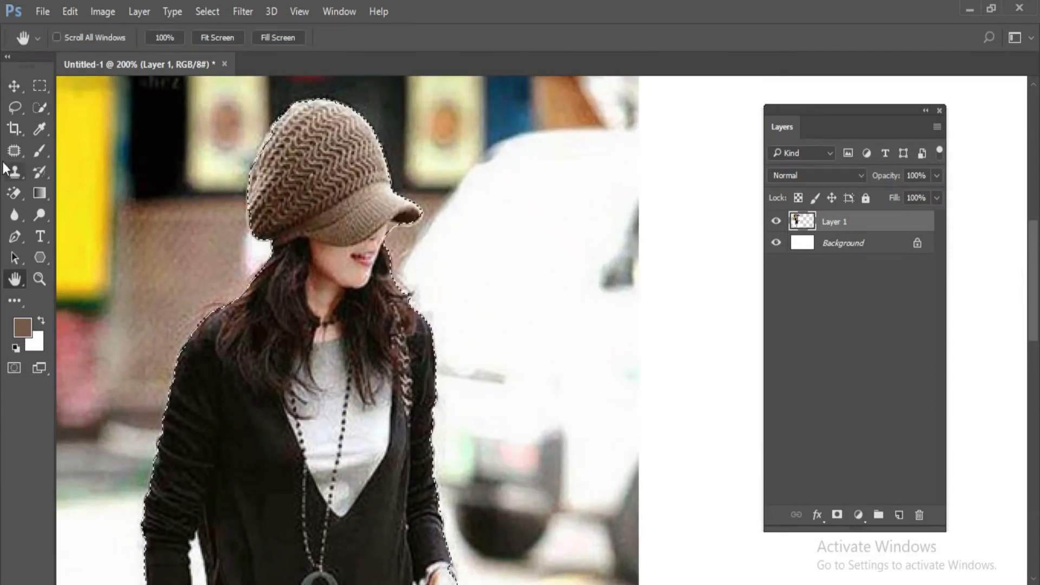
{"action": "left_click", "coordinate": [33, 108]}
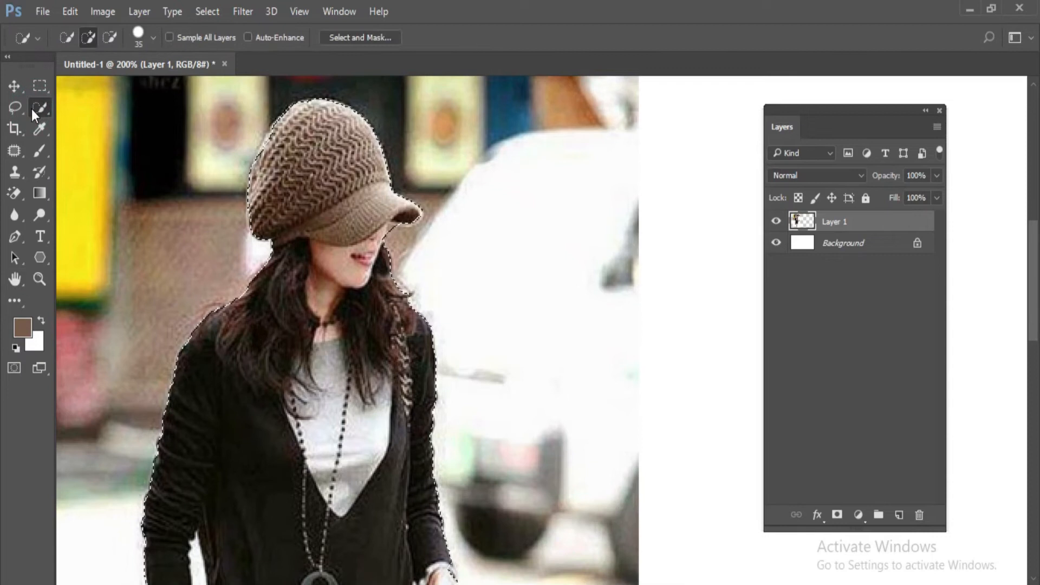
{"action": "left_click", "coordinate": [395, 229]}
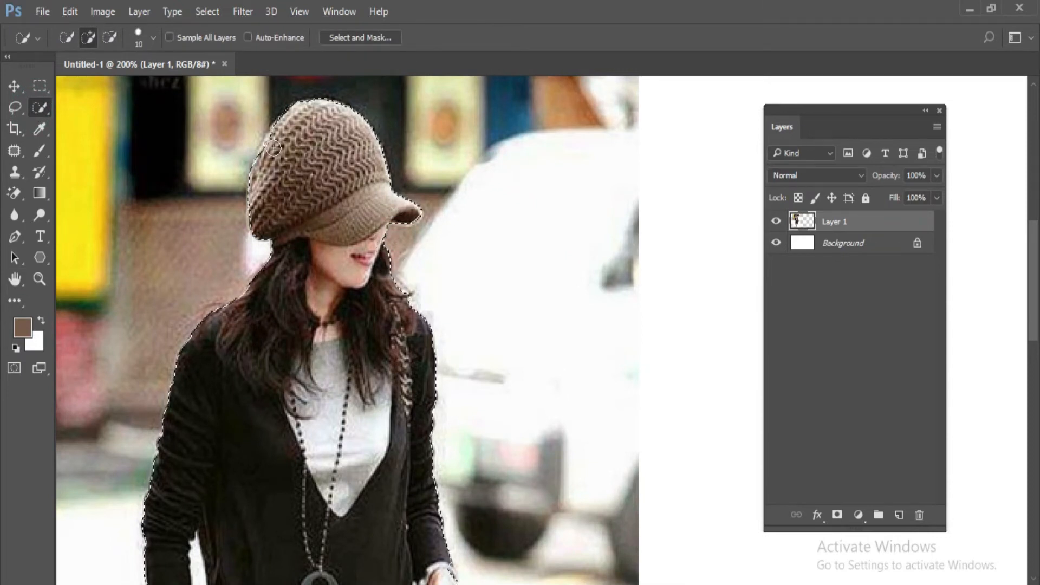
Subtract the background gap between the pocketed arm and the torso, and keep the black sleeve in the selection
{"action": "key", "text": "h"}
{"action": "left_click_drag", "start_coordinate": [327, 469], "coordinate": [393, 280]}
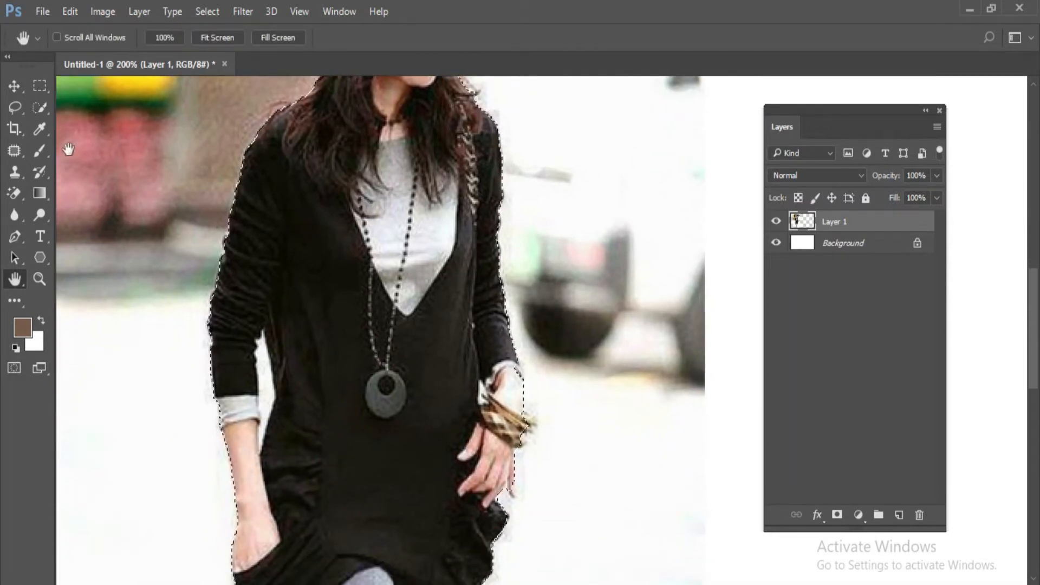
{"action": "left_click", "coordinate": [35, 109]}
{"action": "key", "text": "alt"}
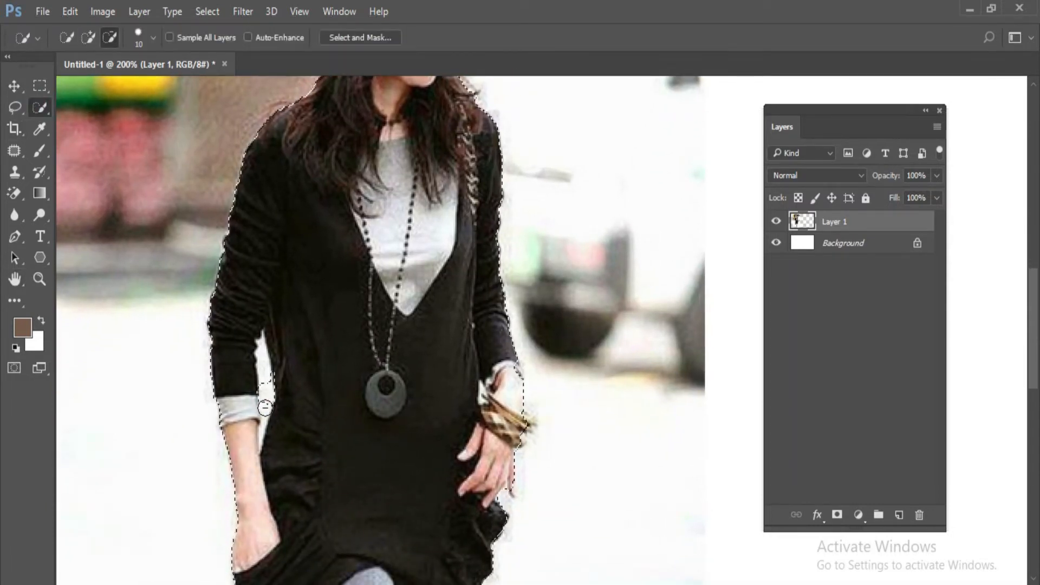
{"action": "mouse_move", "coordinate": [265, 379]}
{"action": "left_mouse_down"}
{"action": "mouse_move", "coordinate": [245, 349]}
{"action": "mouse_move", "coordinate": [242, 399]}
{"action": "left_mouse_up"}
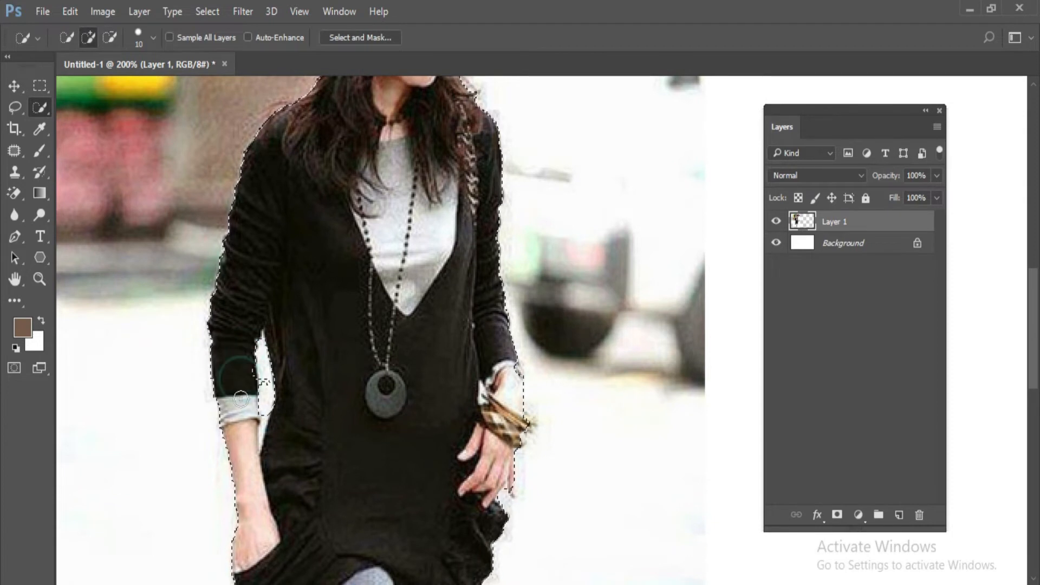
{"action": "left_click", "coordinate": [245, 372]}
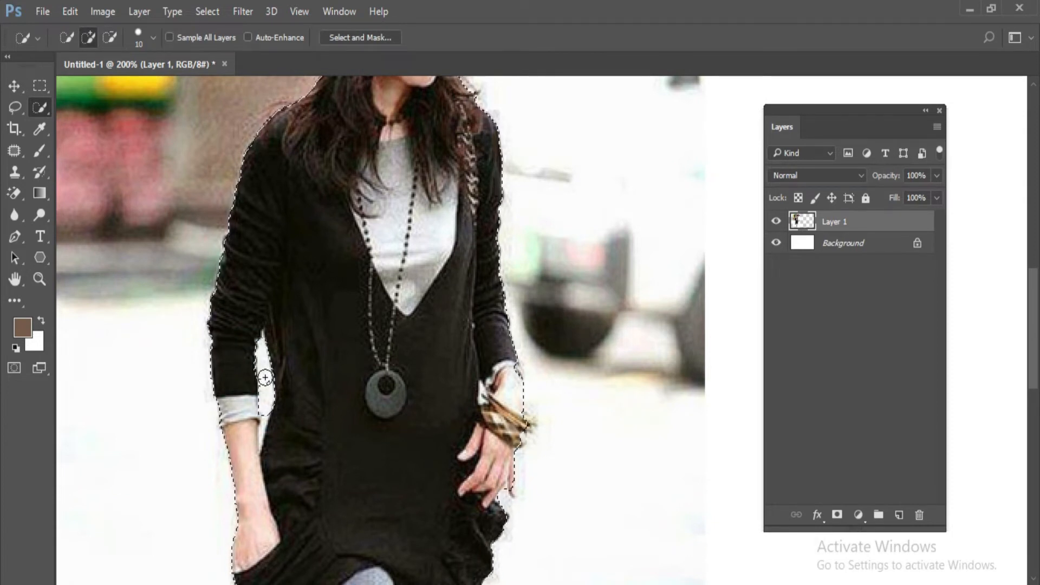
Shrink the selection brush to 4 px and clean up the narrow gap between the sleeve cuff and the torso
{"action": "key", "text": "bracketleft"}
{"action": "key", "text": "bracketleft"}
{"action": "key", "text": "bracketleft"}
{"action": "key", "text": "bracketleft"}
{"action": "key", "text": "bracketleft"}
{"action": "key", "text": "bracketleft"}
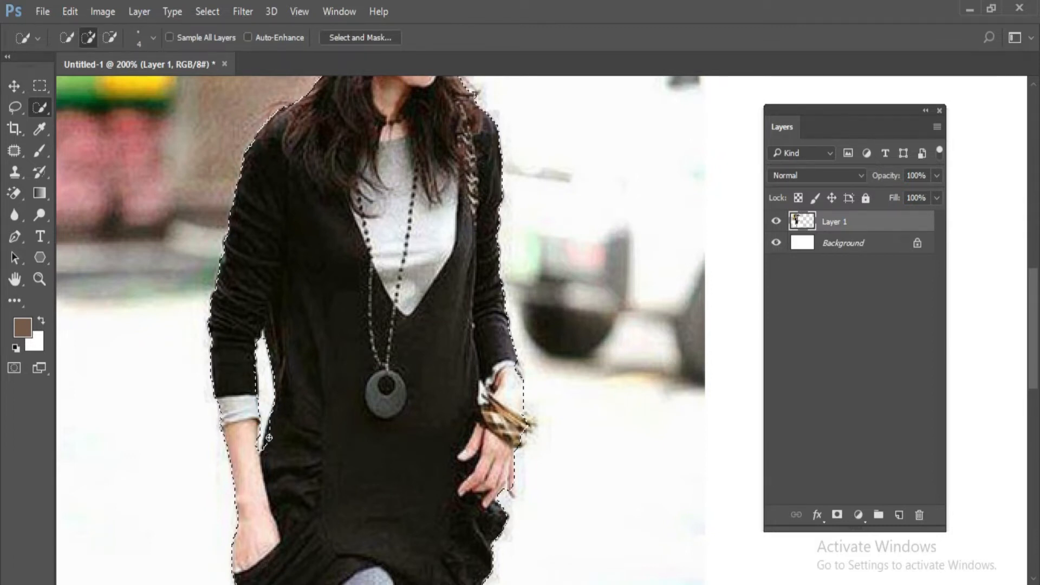
Copy the selected woman to a new layer and hide Layer 1
{"action": "key", "text": "ctrl+minus"}
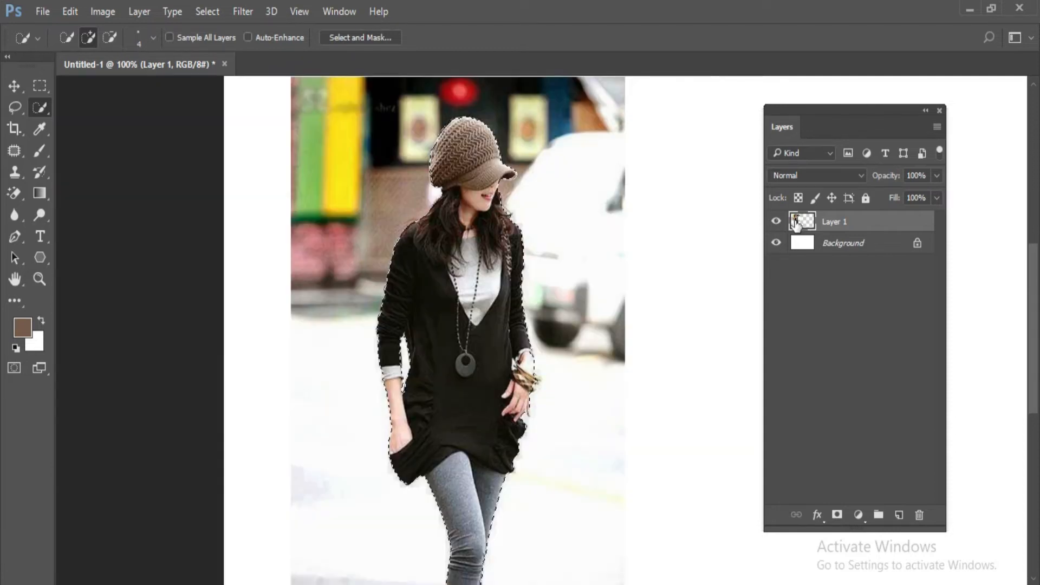
{"action": "key", "text": "ctrl+j"}
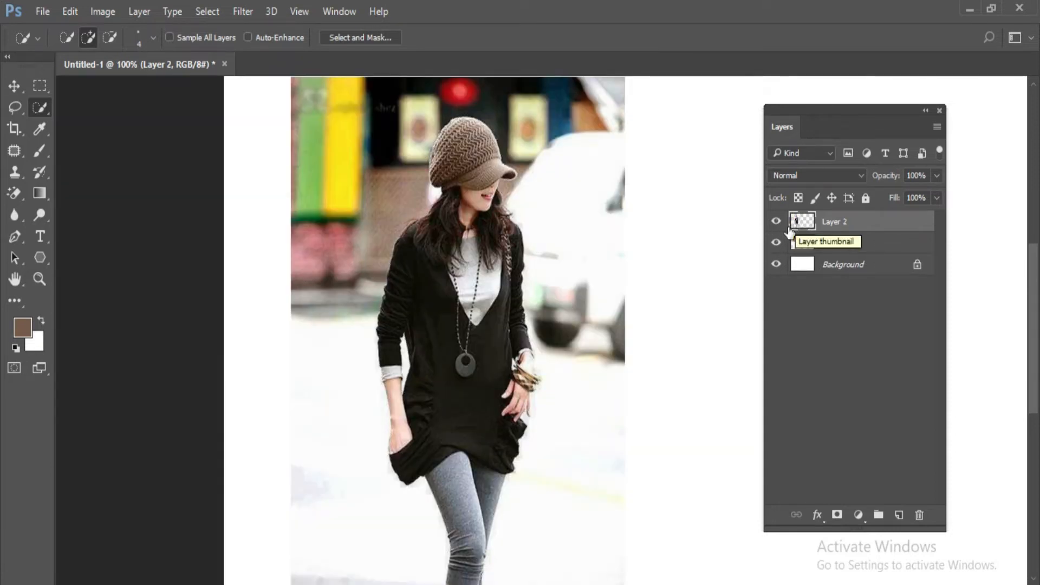
{"action": "left_click", "coordinate": [778, 243]}
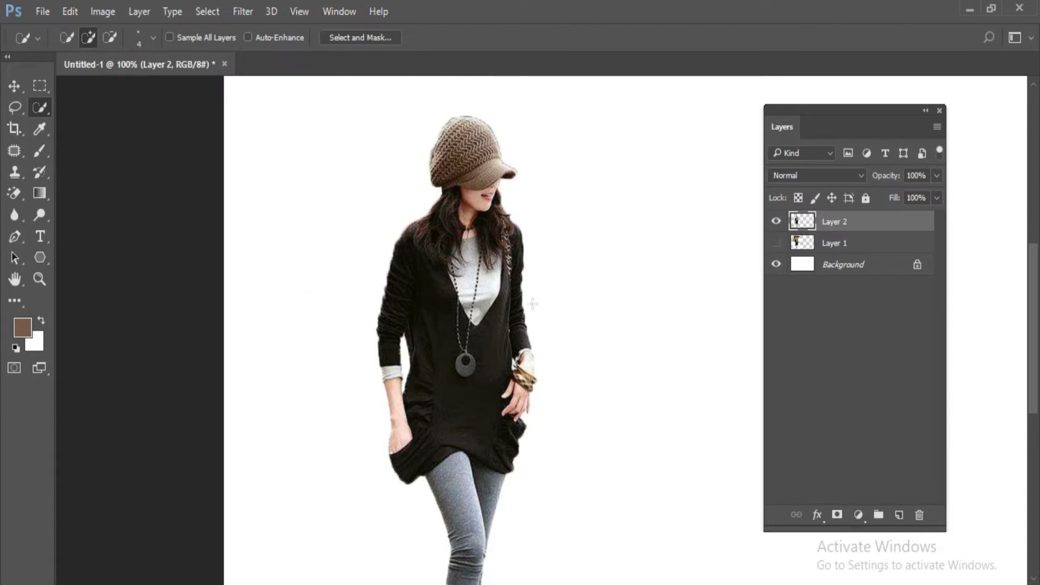
Move the cutout woman to about 0.26 in from the canvas's left edge, with her legs meeting the bottom edge
{"action": "key", "text": "v"}
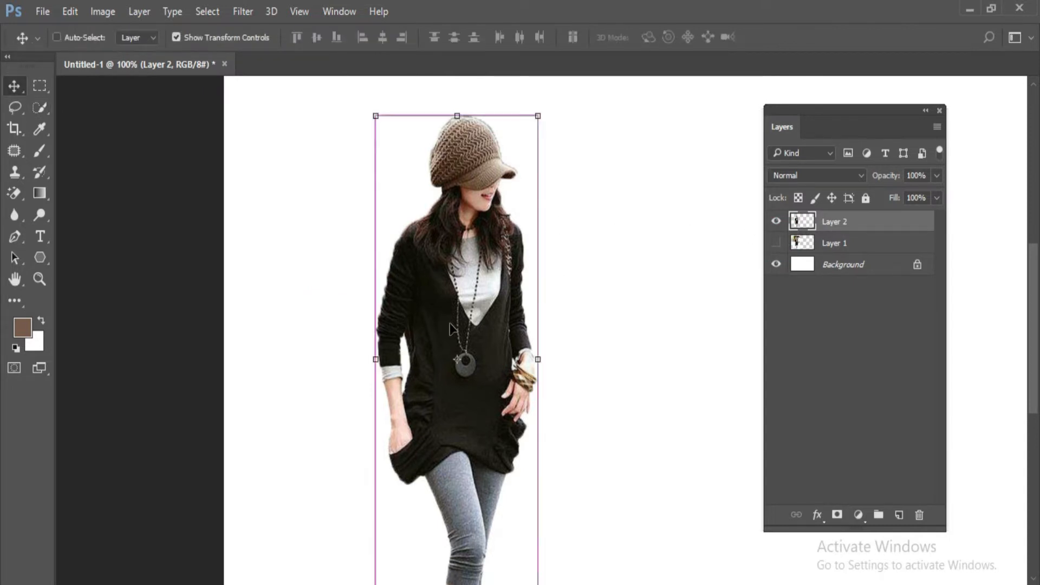
{"action": "key", "text": "ctrl+minus"}
{"action": "left_click_drag", "start_coordinate": [382, 341], "coordinate": [331, 362]}
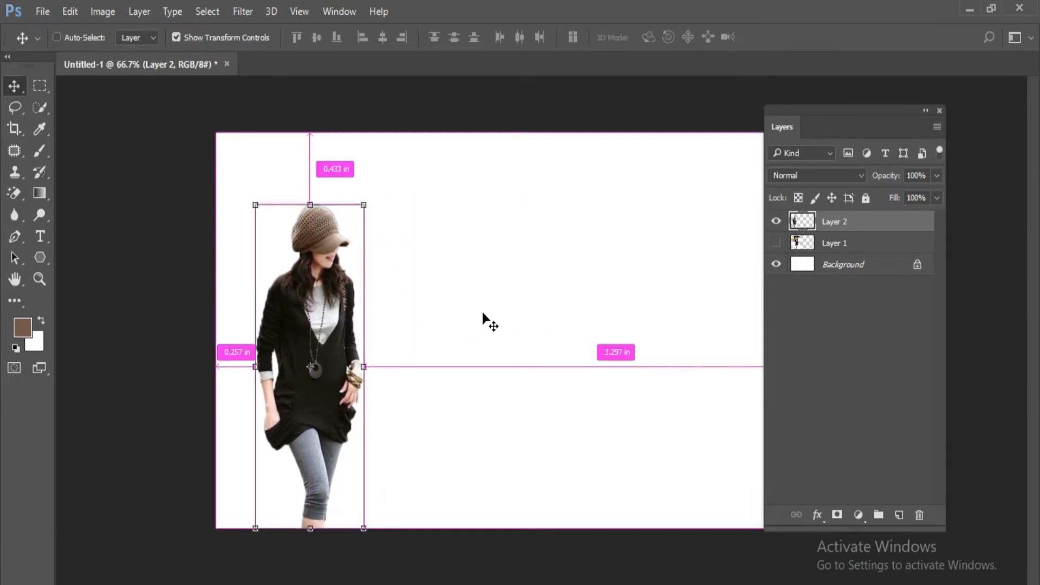
Duplicate the Background layer
{"action": "key", "text": "ctrl+0"}
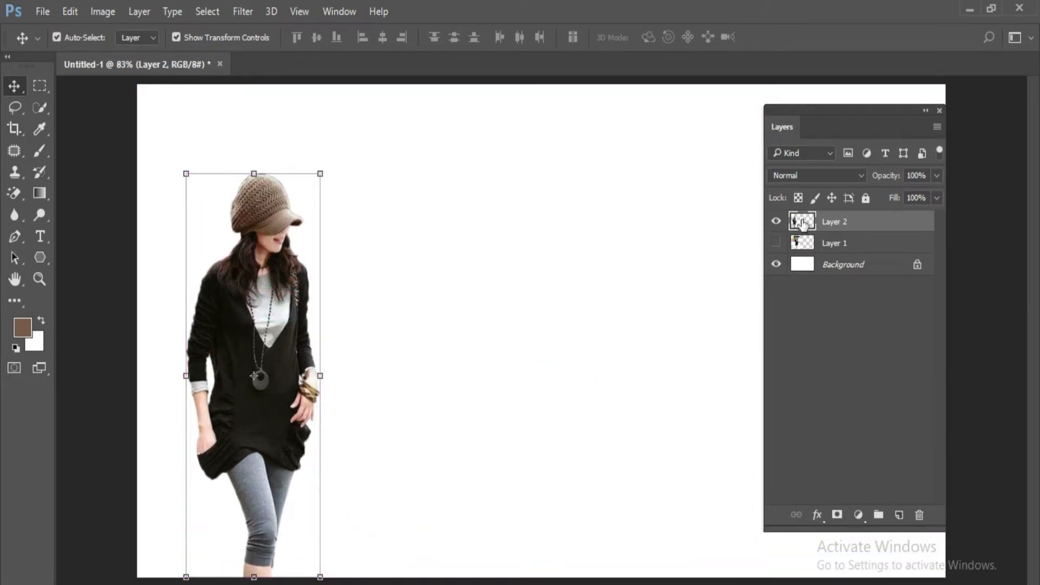
{"action": "key", "text": "ctrl+minus"}
{"action": "left_click", "coordinate": [805, 266]}
{"action": "key", "text": "ctrl+j"}
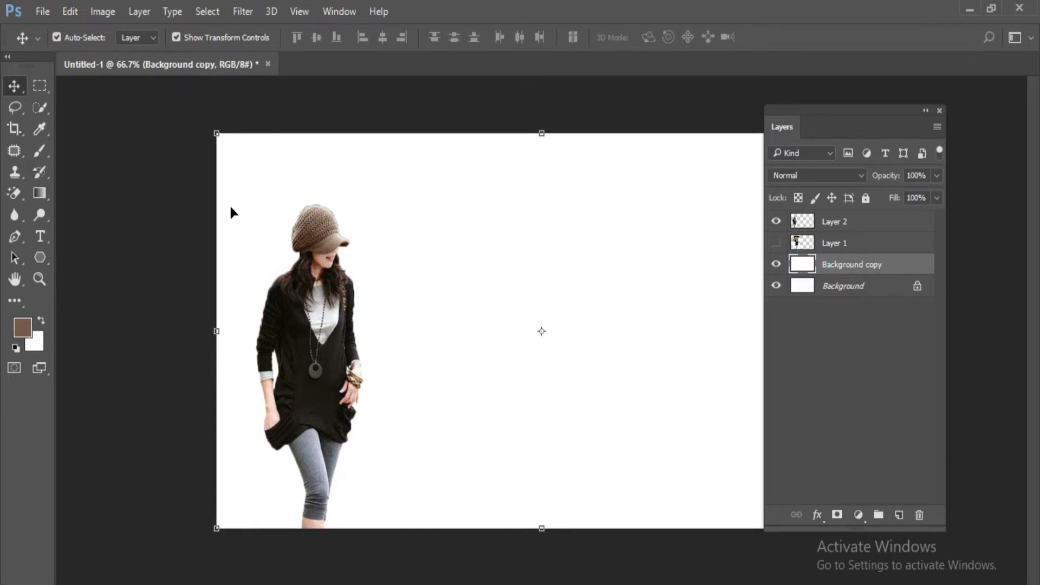
Fill the Background copy layer with the custom peach-to-tan reflected gradient, drawn from the lower right toward the woman's shoulder
{"action": "left_click", "coordinate": [40, 192]}
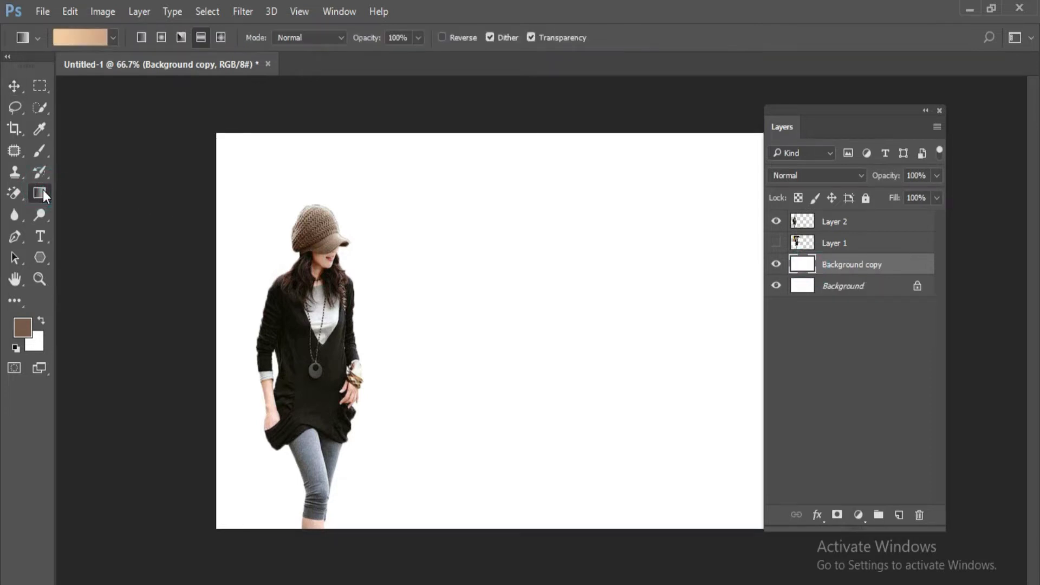
{"action": "left_click", "coordinate": [66, 40]}
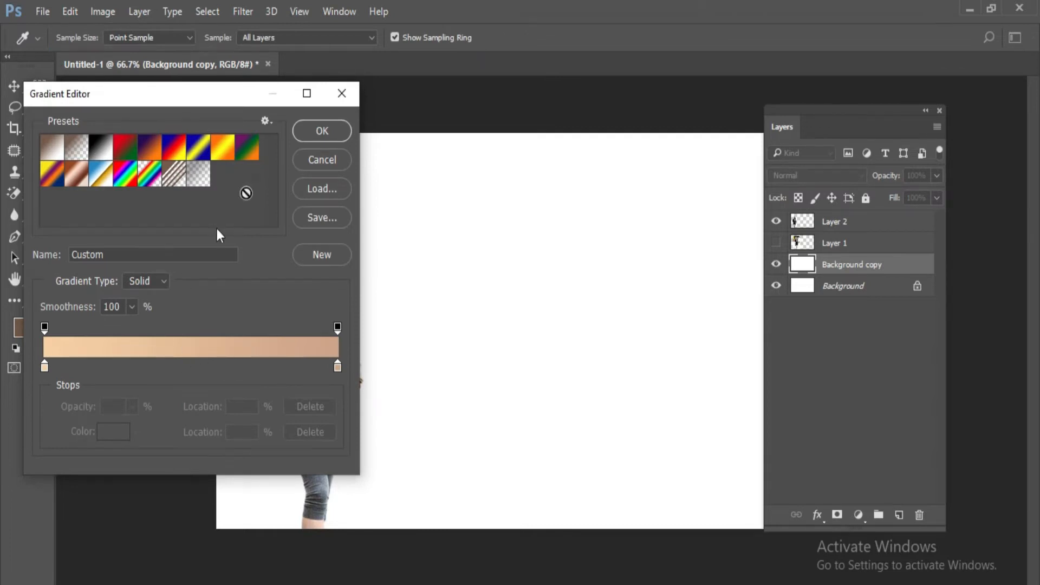
{"action": "left_click", "coordinate": [321, 132]}
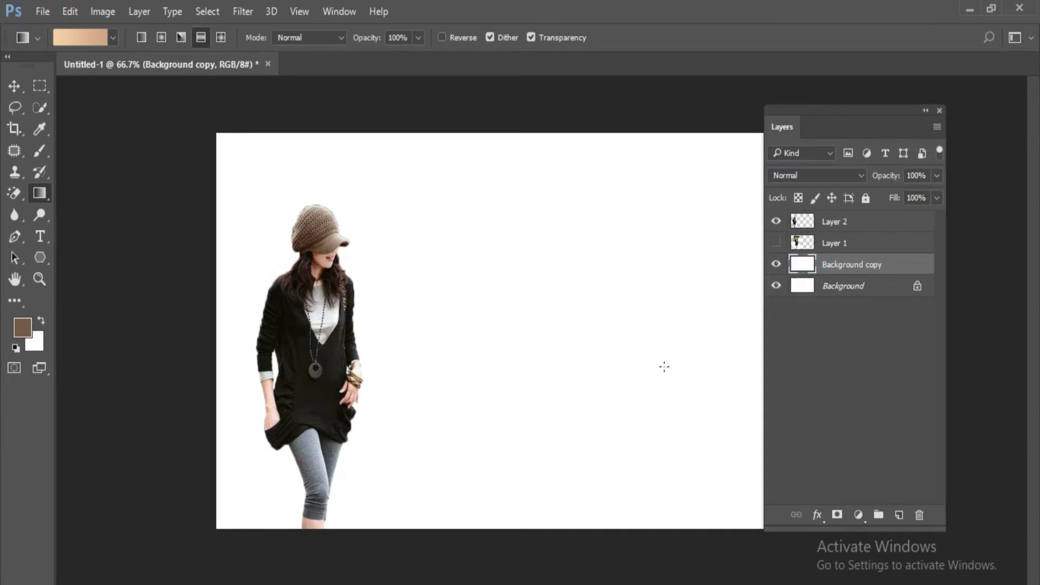
{"action": "left_click_drag", "start_coordinate": [642, 375], "coordinate": [279, 266]}
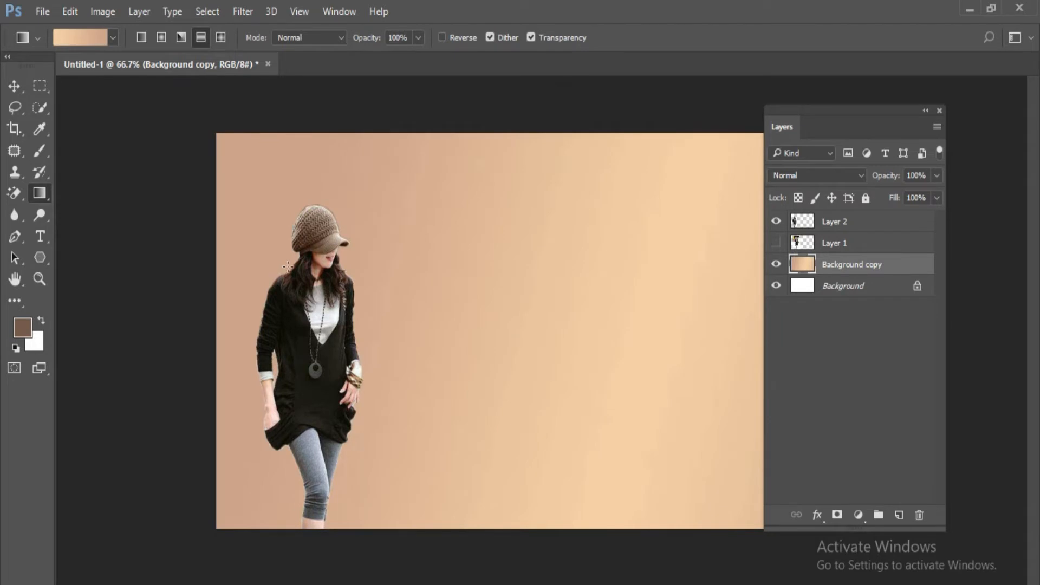
Open the layer style settings for Layer 2 and enable Outer Glow
{"action": "key", "text": "v"}
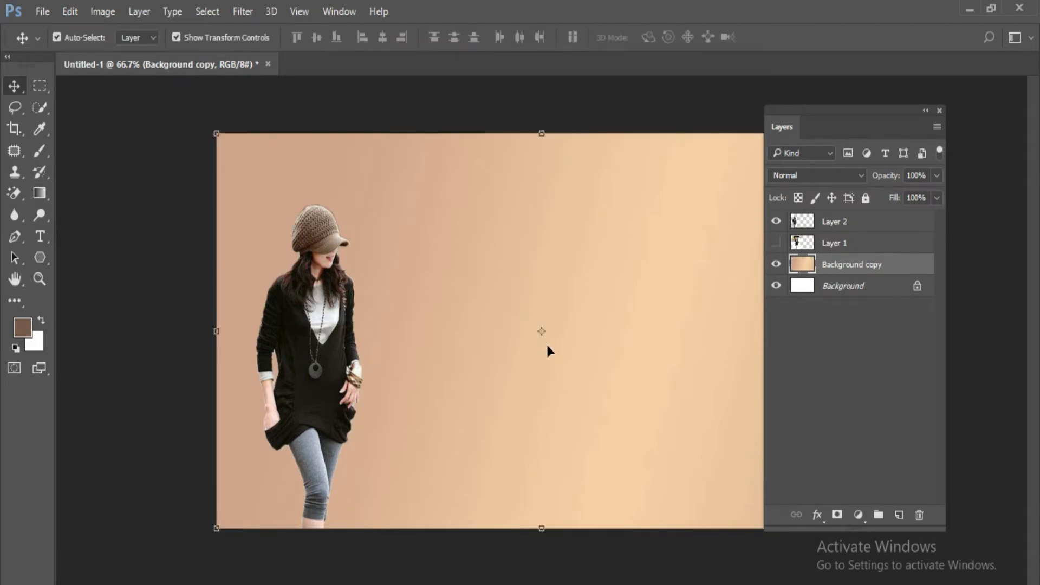
{"action": "left_click", "coordinate": [804, 227], "text": "ctrl"}
{"action": "left_click", "coordinate": [805, 227]}
{"action": "double_click", "coordinate": [806, 227]}
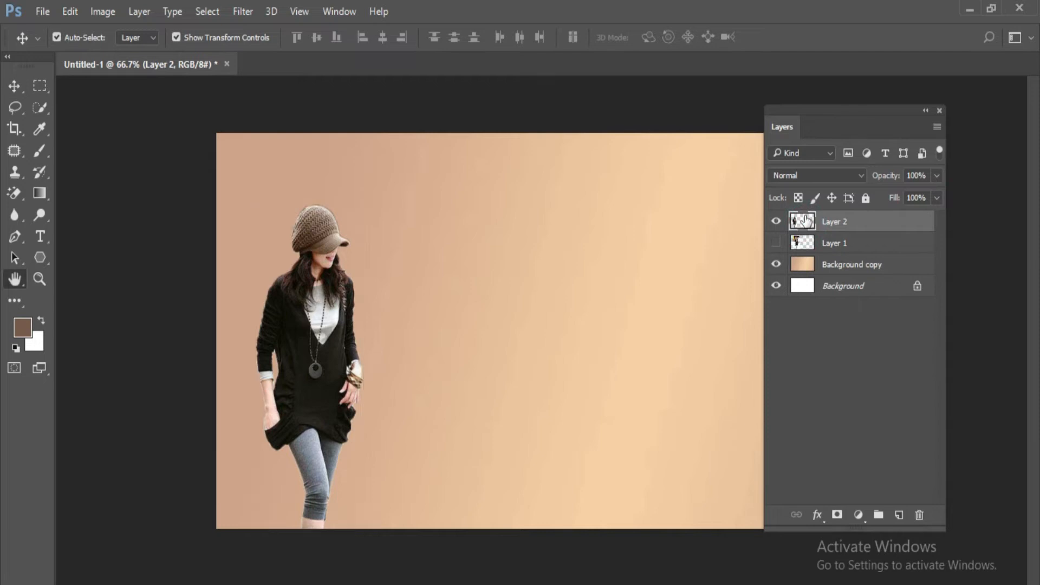
{"action": "left_click_drag", "start_coordinate": [499, 149], "coordinate": [584, 155]}
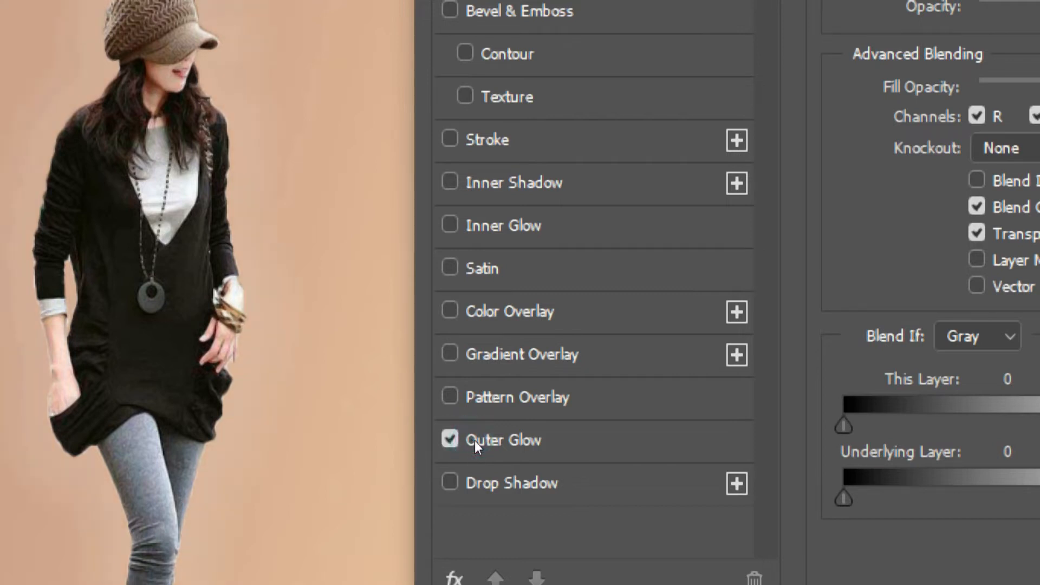
{"action": "left_click", "coordinate": [489, 441]}
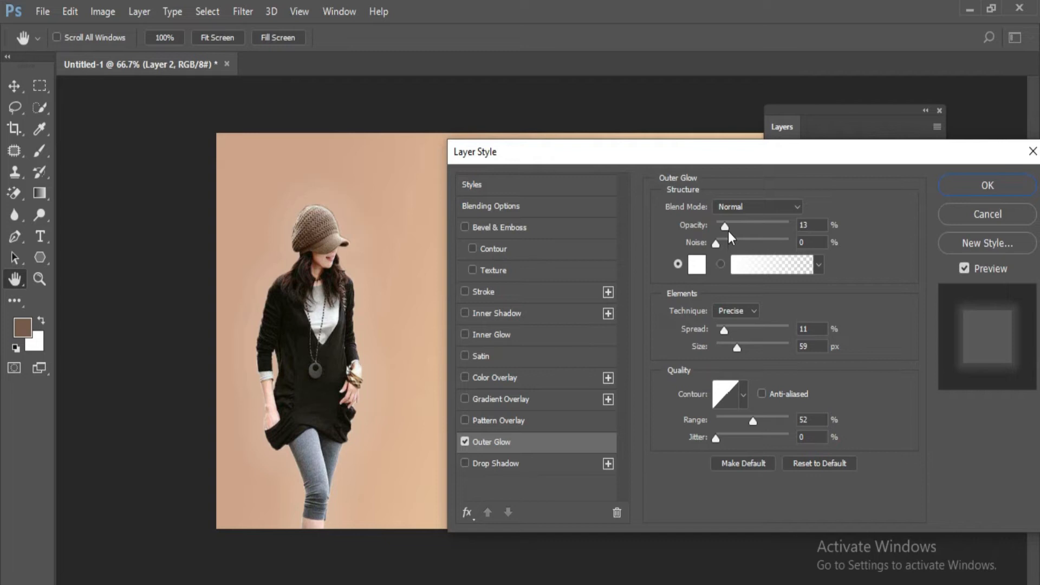
Set the Outer Glow opacity to 26% and add a Drop Shadow with 22% opacity
{"action": "left_click_drag", "start_coordinate": [728, 229], "coordinate": [732, 229]}
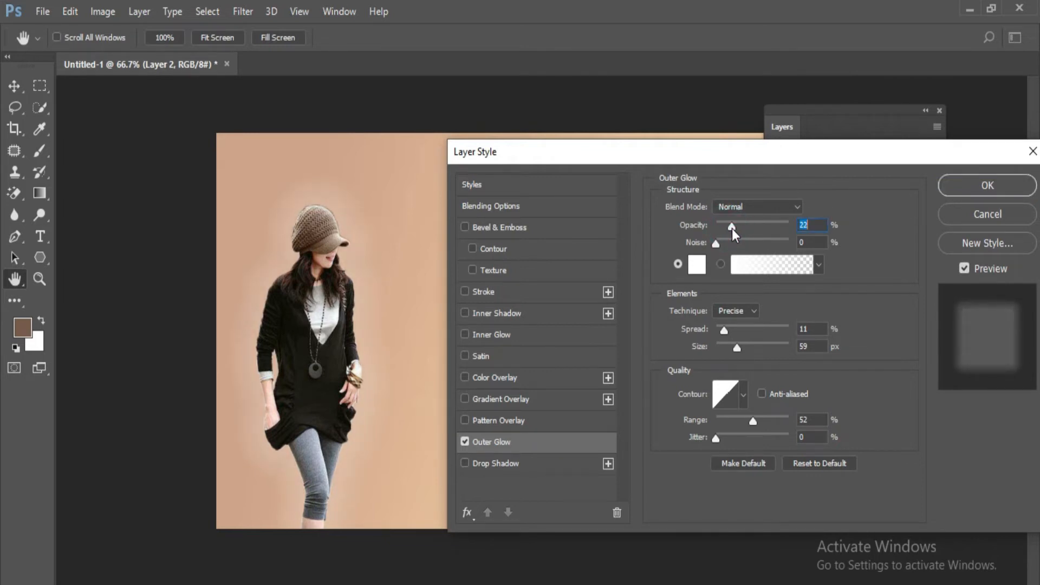
{"action": "left_click_drag", "start_coordinate": [732, 228], "coordinate": [735, 229]}
{"action": "left_click", "coordinate": [503, 461]}
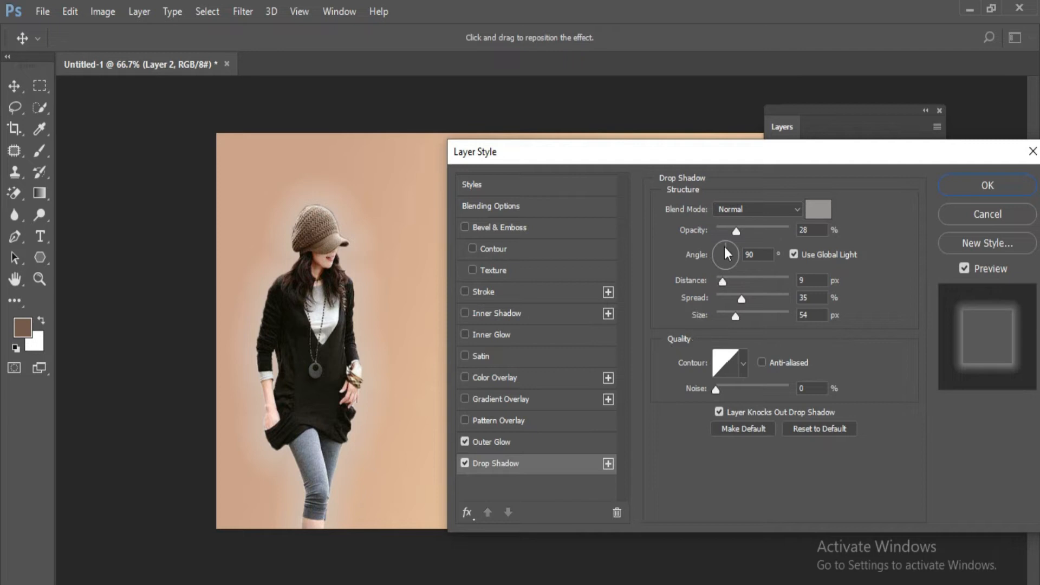
{"action": "left_click_drag", "start_coordinate": [738, 232], "coordinate": [735, 231]}
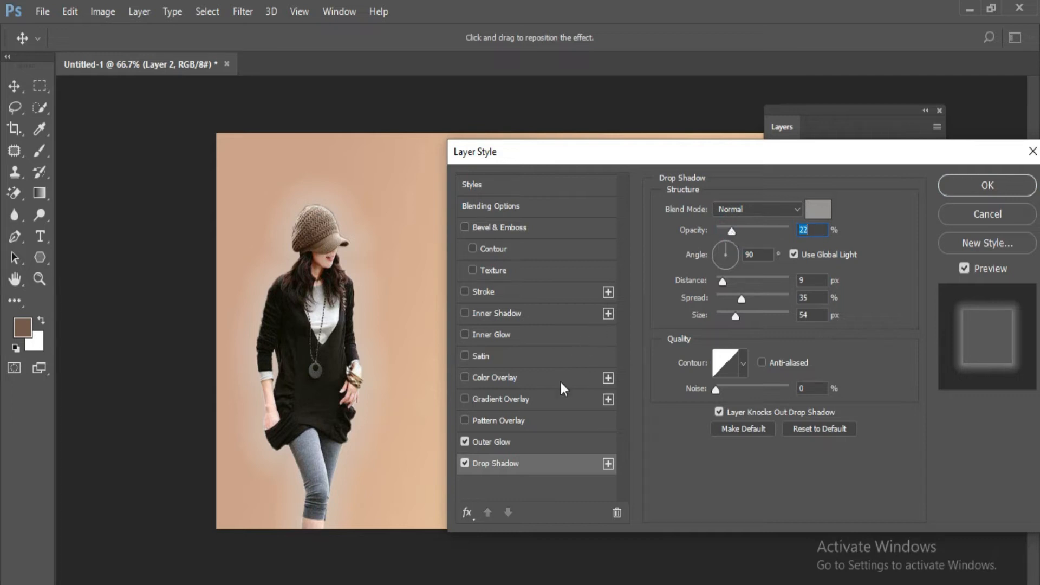
Set the Outer Glow size to 29 px and its opacity to 11%, and apply the layer style
{"action": "left_click", "coordinate": [525, 441]}
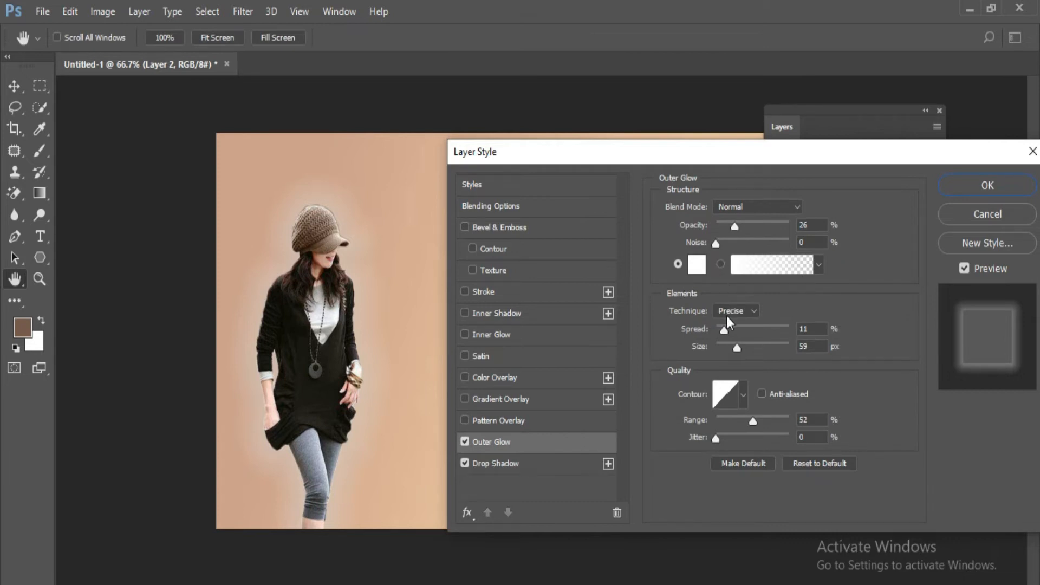
{"action": "left_click_drag", "start_coordinate": [734, 349], "coordinate": [730, 349]}
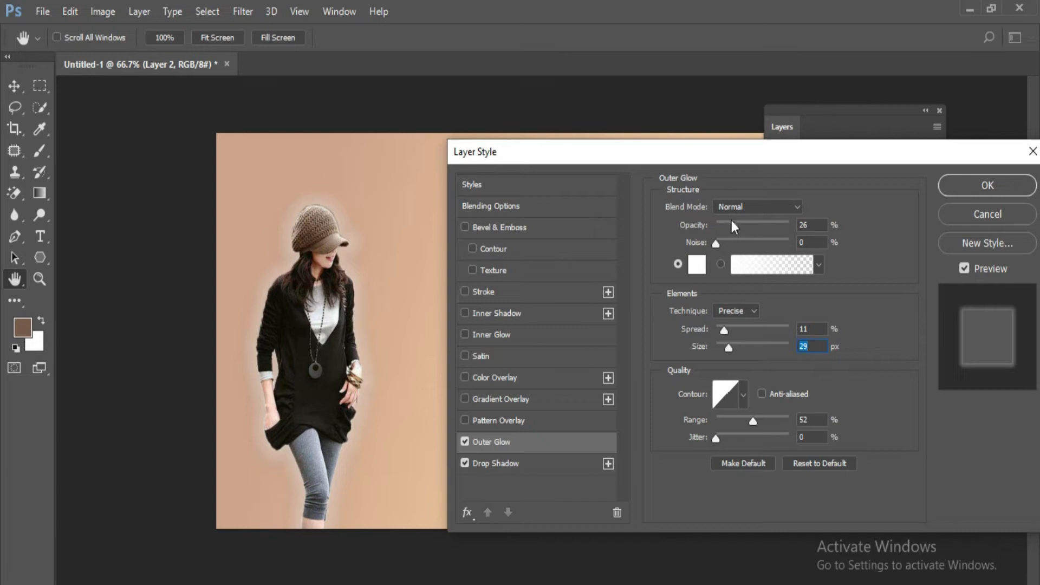
{"action": "left_click_drag", "start_coordinate": [732, 222], "coordinate": [728, 224]}
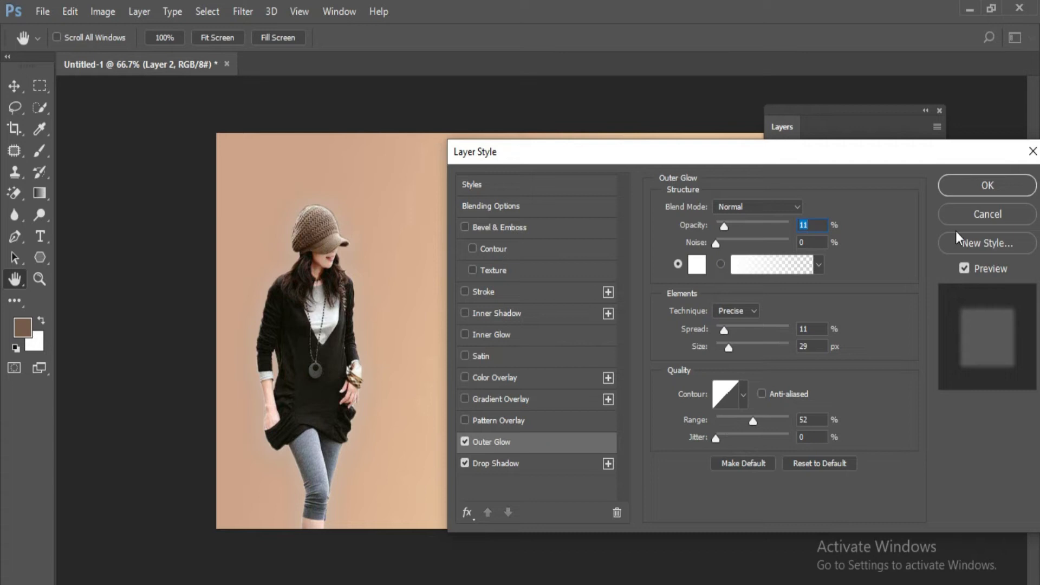
{"action": "left_click", "coordinate": [965, 193]}
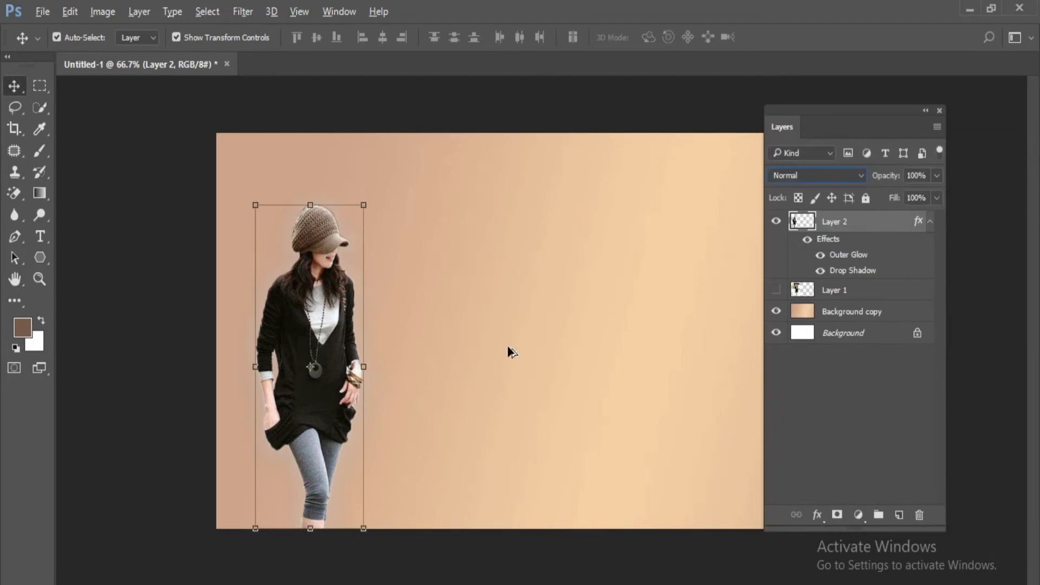
Duplicate Layer 2 with the copy placed about 0.71 in to the right of the original, level with it
{"action": "left_click", "coordinate": [328, 380]}
{"action": "left_click_drag", "start_coordinate": [329, 382], "coordinate": [438, 383]}
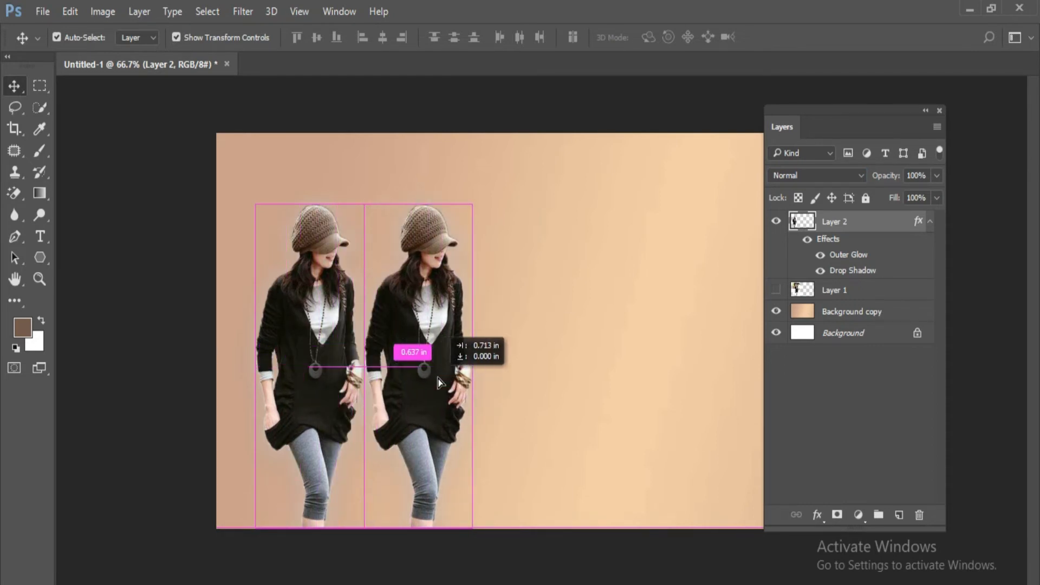
{"action": "key", "text": "ctrl+j"}
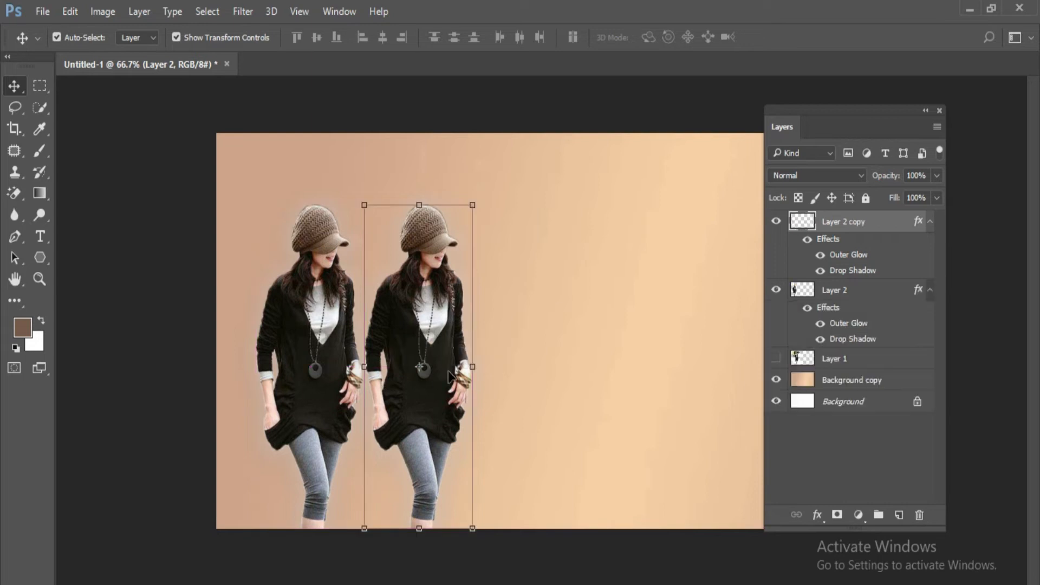
Set the second figure's blend mode to Multiply and duplicate it immediately to its right, level with it
{"action": "left_click", "coordinate": [811, 179]}
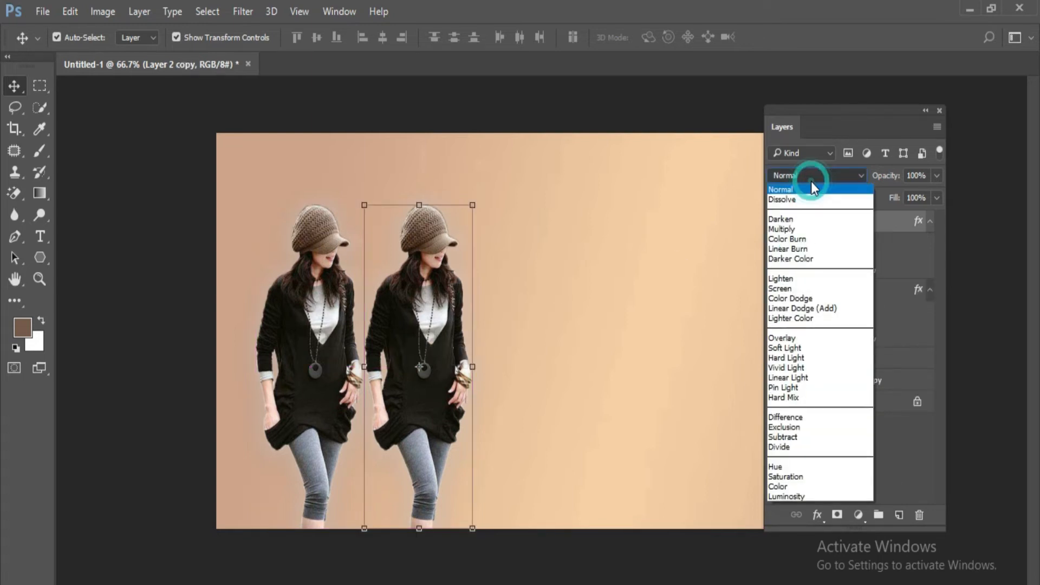
{"action": "left_click", "coordinate": [811, 179]}
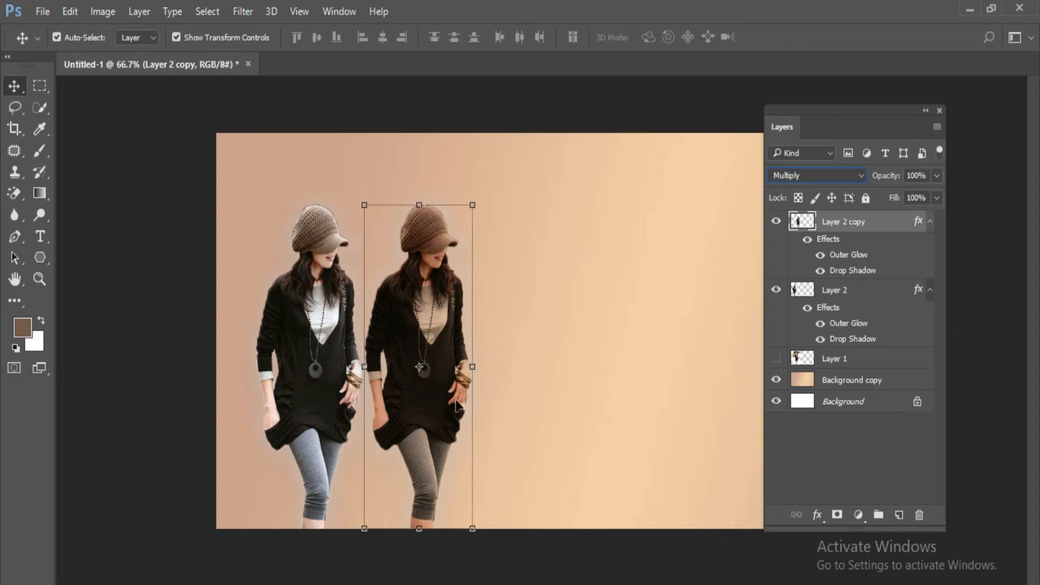
{"action": "key", "text": "alt"}
{"action": "left_click_drag", "start_coordinate": [425, 418], "coordinate": [535, 412]}
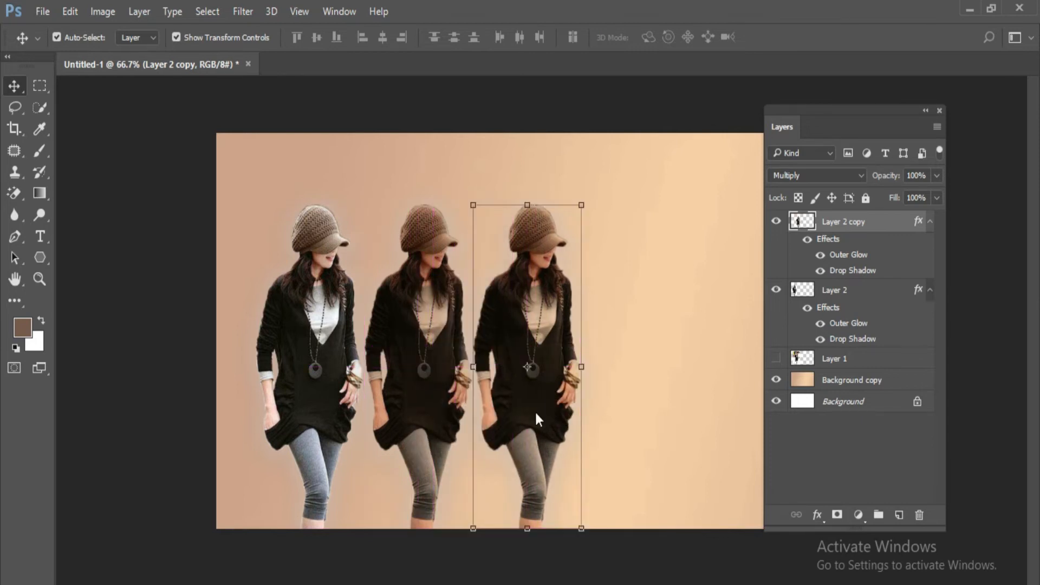
Set the blend mode of the third figure, Layer 2 copy 2, to Color Burn
{"action": "left_click", "coordinate": [816, 179]}
{"action": "left_click", "coordinate": [814, 180]}
{"action": "key", "text": "Down"}
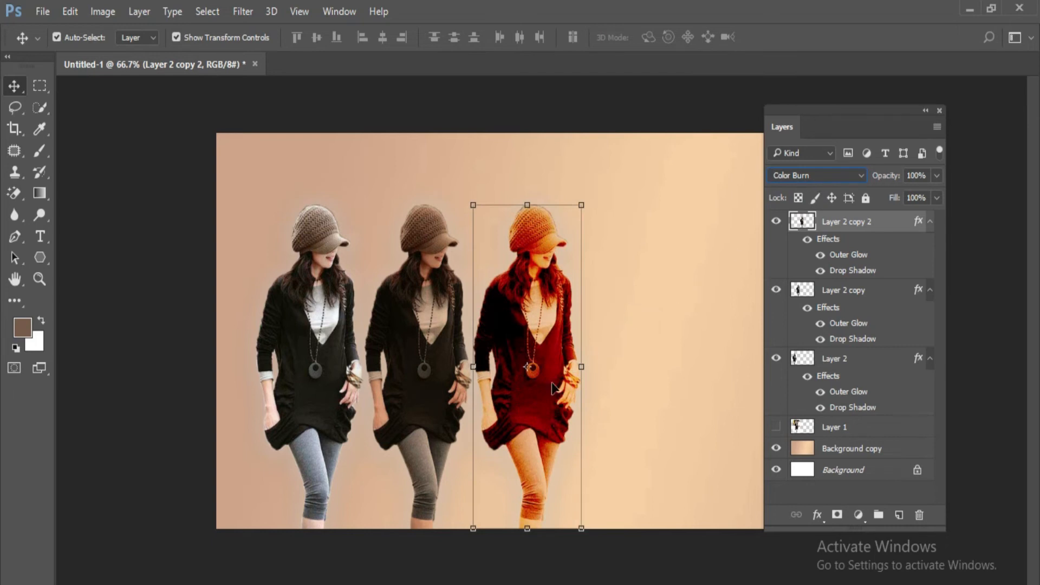
Duplicate the Color Burn figure to its right and nudge the copy left to even out the spacing
{"action": "left_click_drag", "start_coordinate": [542, 390], "coordinate": [658, 388]}
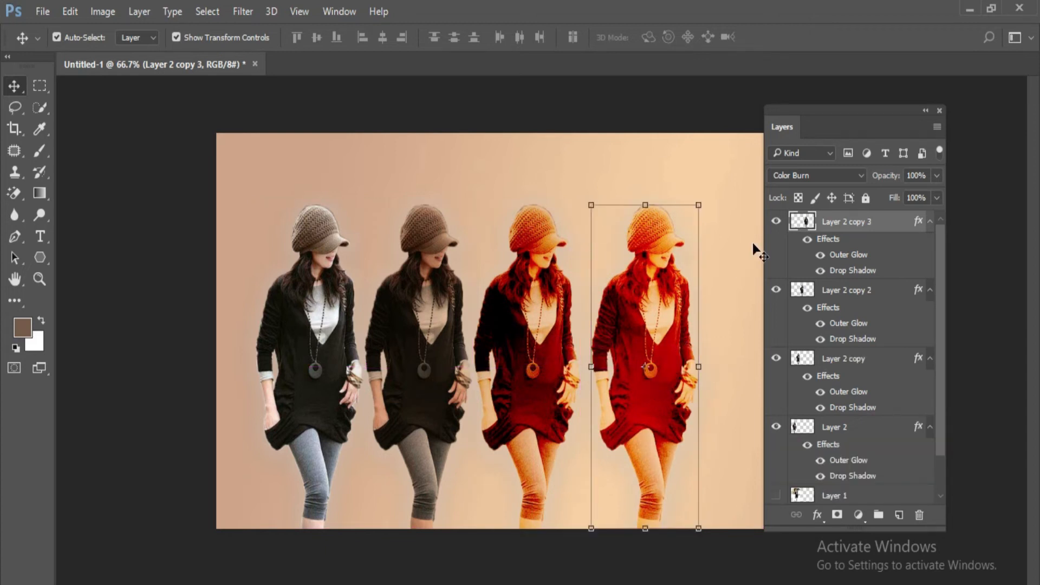
{"action": "key", "text": "Left"}
{"action": "key", "text": "Left"}
{"action": "key", "text": "Left"}
{"action": "key", "text": "Left"}
{"action": "key", "text": "Left"}
{"action": "key", "text": "Left"}
{"action": "key", "text": "Left"}
{"action": "key", "text": "Left"}
{"action": "key", "text": "Left"}
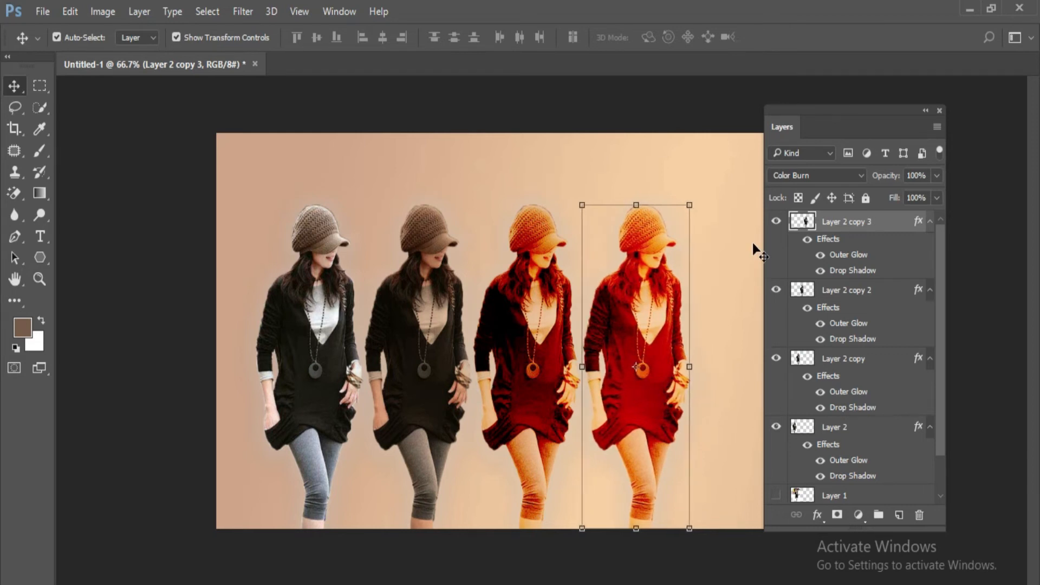
Set the blend mode of the fourth figure, Layer 2 copy 3, to Darker Color
{"action": "left_click", "coordinate": [813, 181]}
{"action": "left_click", "coordinate": [812, 182]}
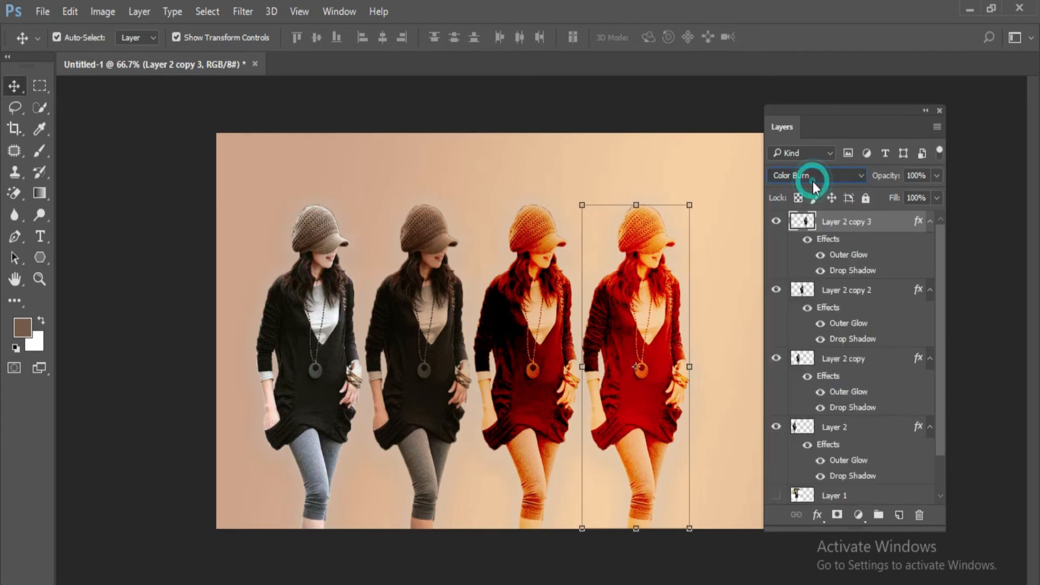
{"action": "key", "text": "Down"}
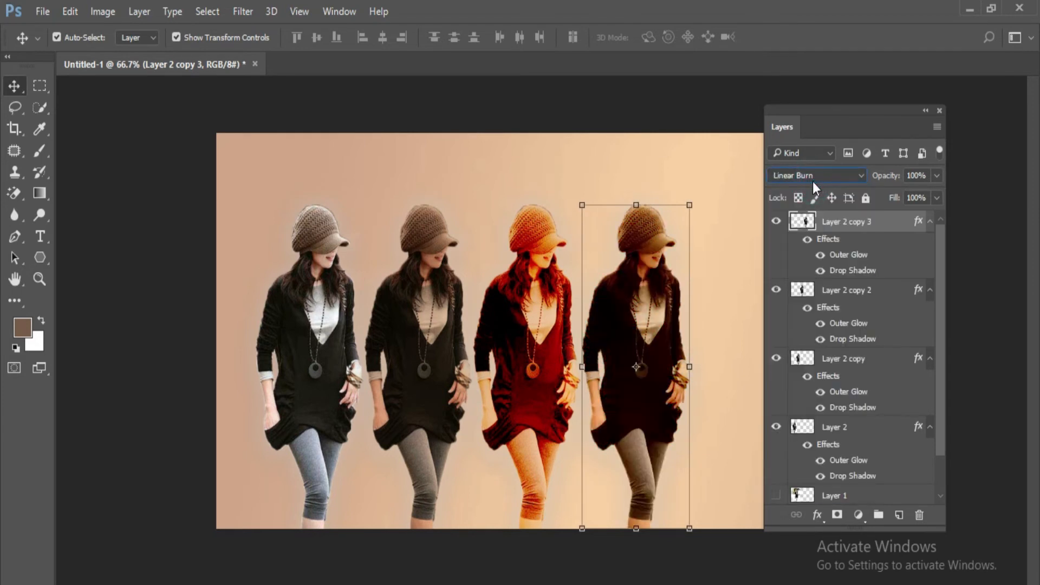
{"action": "key", "text": "Down"}
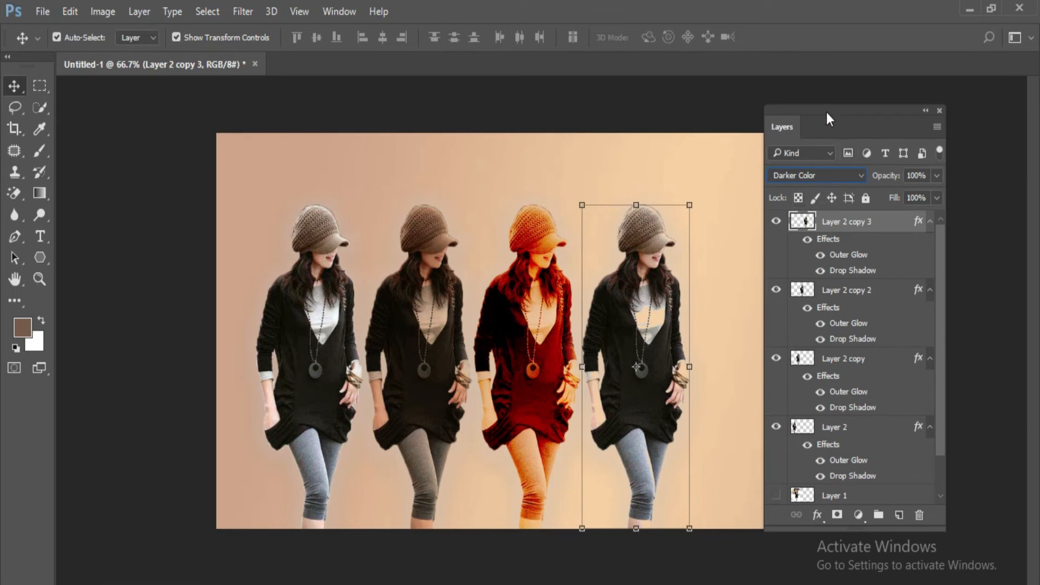
Uncover the canvas's right side, duplicate the Darker Color figure there and nudge the copy left to match the row's spacing
{"action": "left_click_drag", "start_coordinate": [826, 114], "coordinate": [905, 113]}
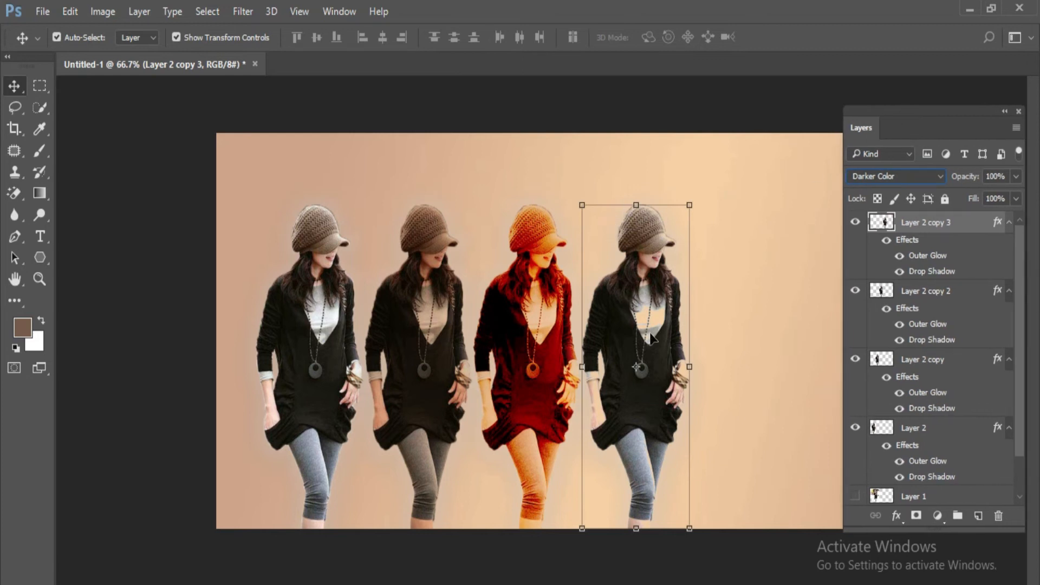
{"action": "left_click_drag", "start_coordinate": [650, 333], "coordinate": [770, 343]}
{"action": "key", "text": "Left"}
{"action": "key", "text": "Left"}
{"action": "key", "text": "Left"}
{"action": "key", "text": "Left"}
{"action": "key", "text": "Left"}
{"action": "key", "text": "Left"}
{"action": "key", "text": "Left"}
{"action": "key", "text": "Left"}
{"action": "key", "text": "Left"}
{"action": "key", "text": "Left"}
{"action": "key", "text": "Left"}
{"action": "key", "text": "Left"}
{"action": "key", "text": "Left"}
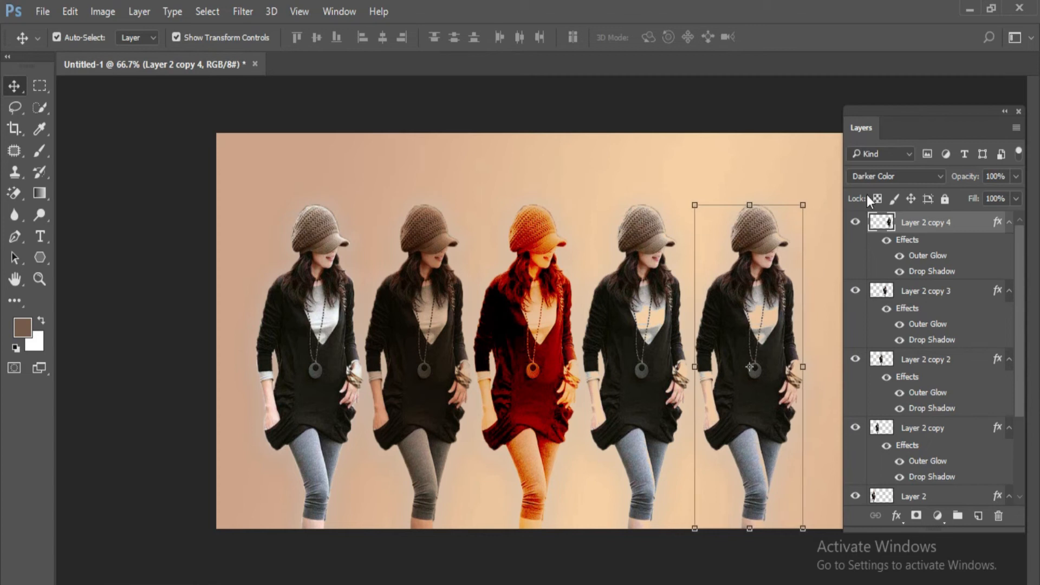
Set the blend mode of the fifth figure, Layer 2 copy 4, to Overlay and deselect the layer
{"action": "left_click", "coordinate": [875, 177]}
{"action": "left_click", "coordinate": [875, 177]}
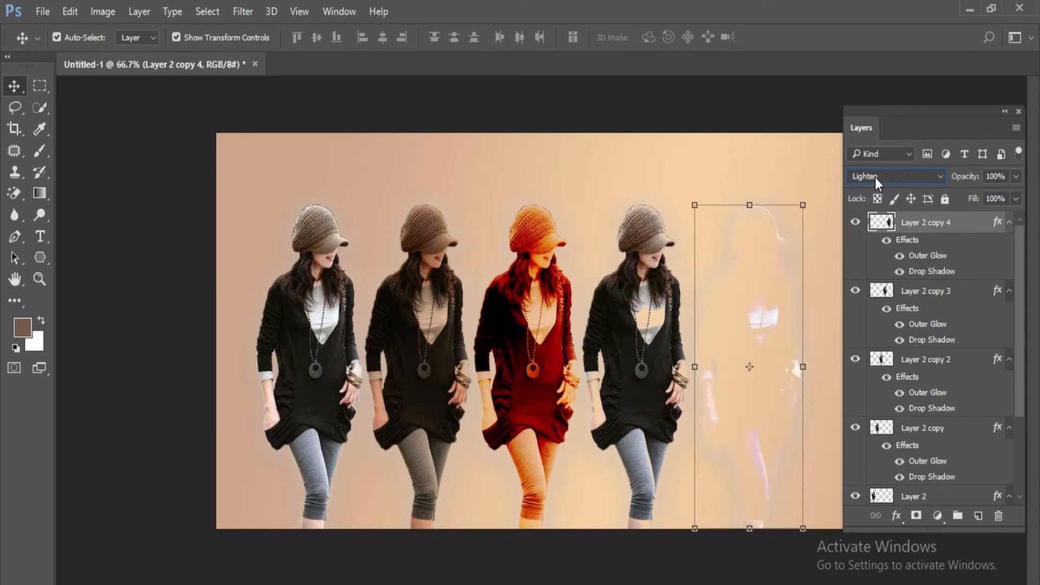
{"action": "key", "text": "Down"}
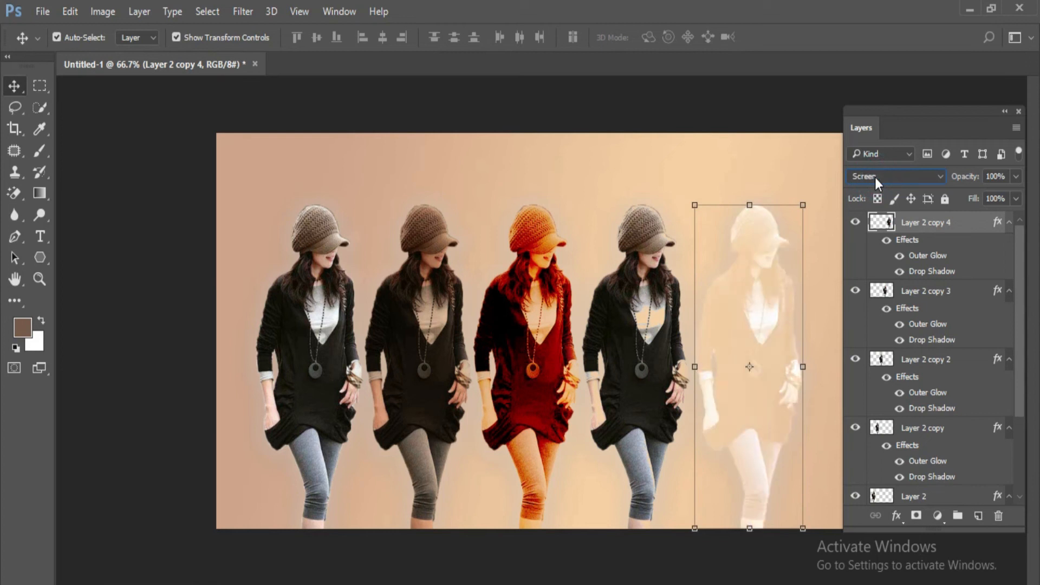
{"action": "key", "text": "Down"}
{"action": "key", "text": "Down"}
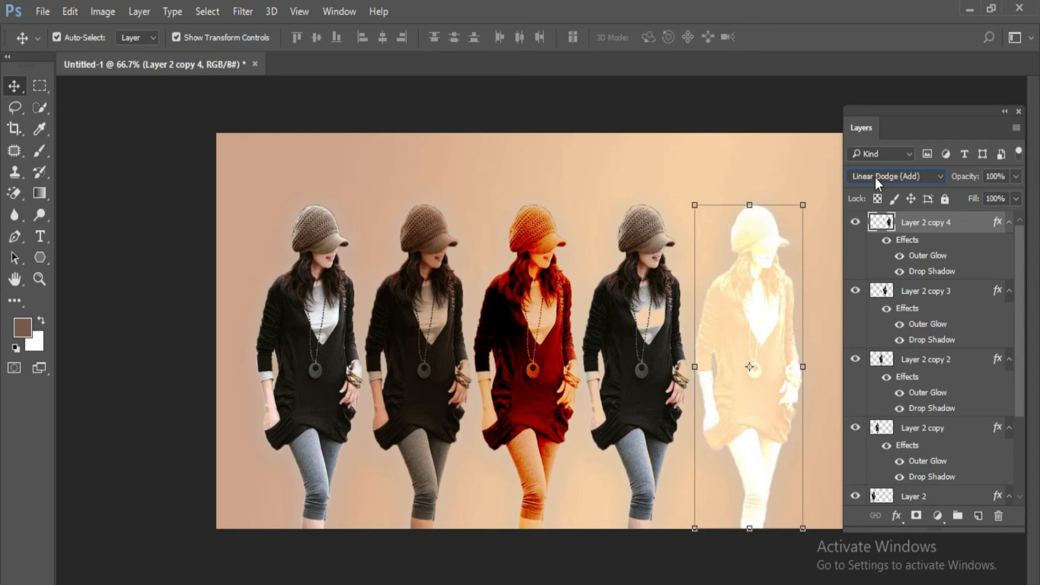
{"action": "key", "text": "Down"}
{"action": "key", "text": "Down"}
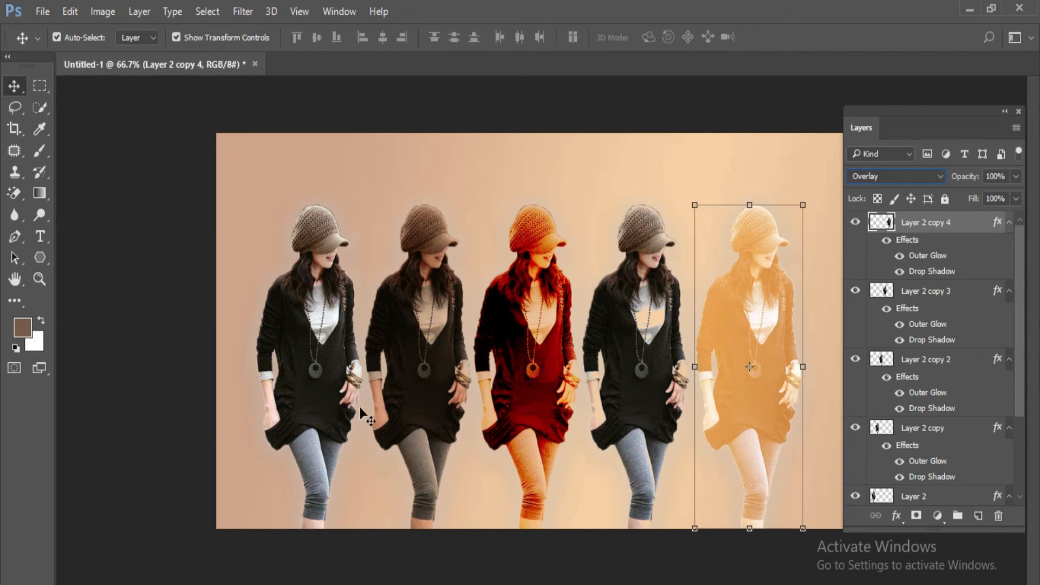
{"action": "left_click", "coordinate": [206, 382]}
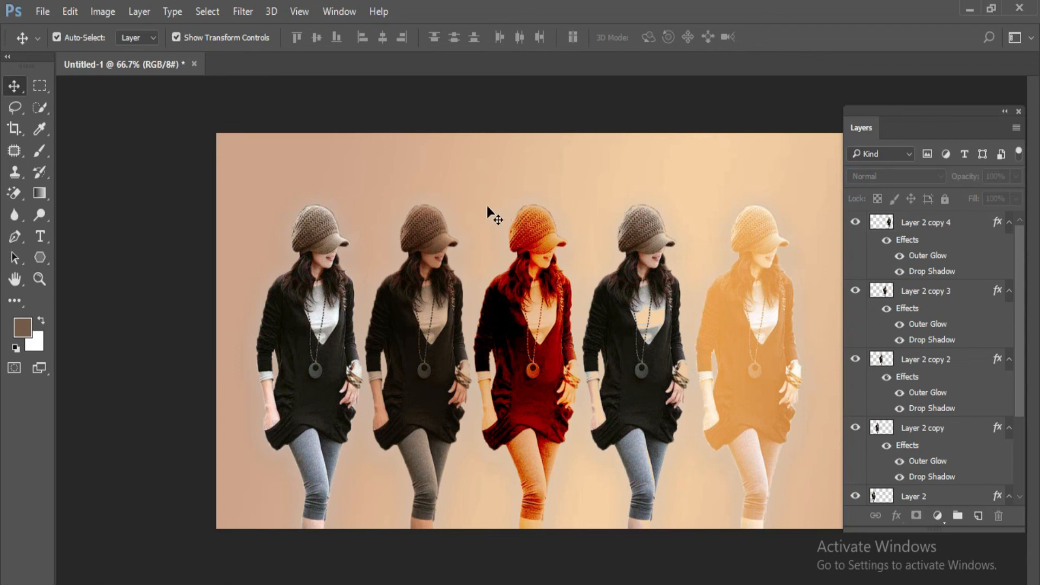
Add the text "change your look easily" above the figures in 18 pt Algerian, coloured black (000000)
{"action": "key", "text": "t"}
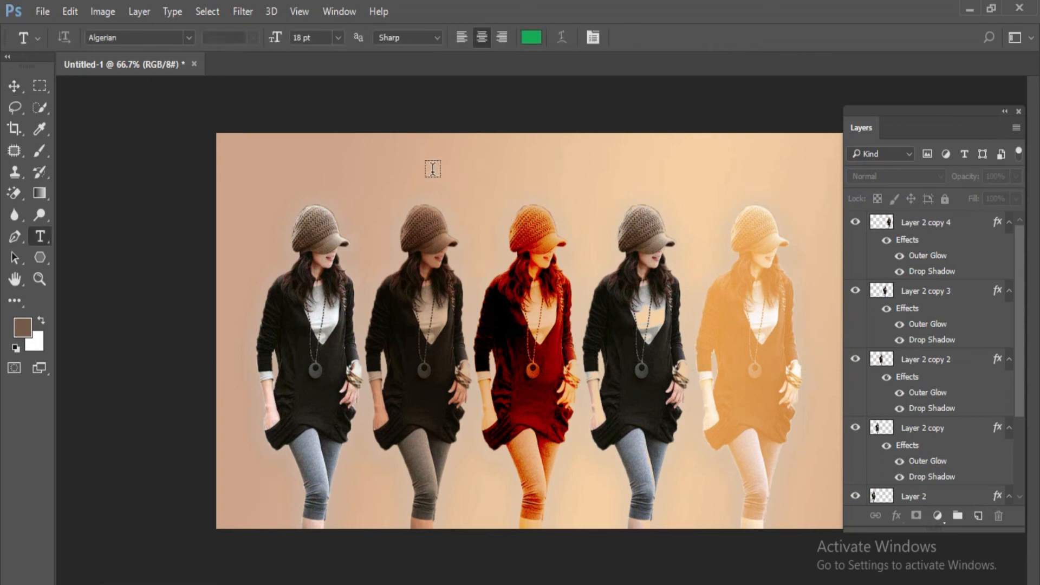
{"action": "left_click", "coordinate": [347, 169]}
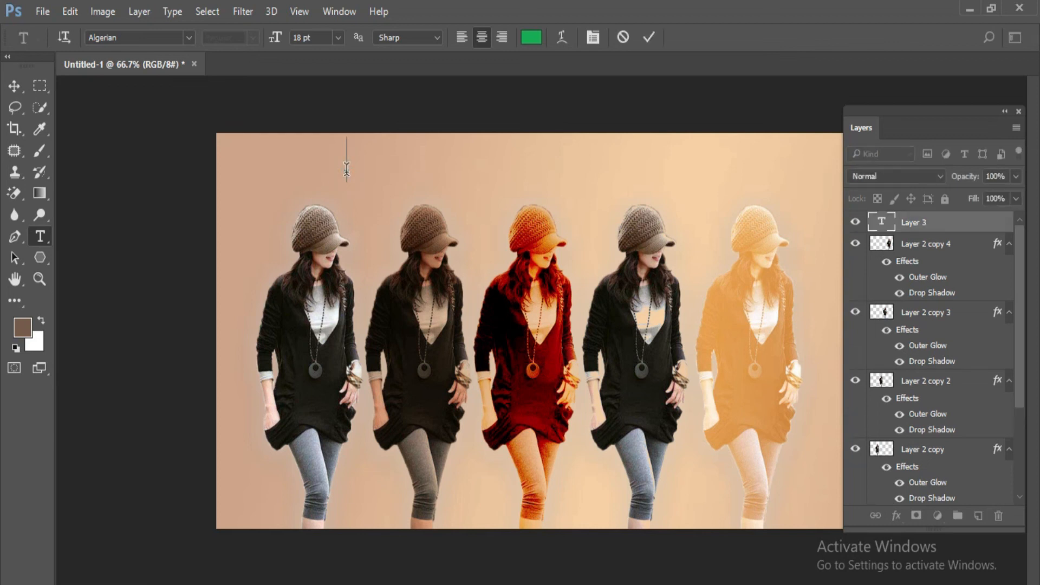
{"action": "left_click", "coordinate": [531, 38]}
{"action": "left_click_drag", "start_coordinate": [622, 325], "coordinate": [589, 505]}
{"action": "left_click", "coordinate": [914, 293]}
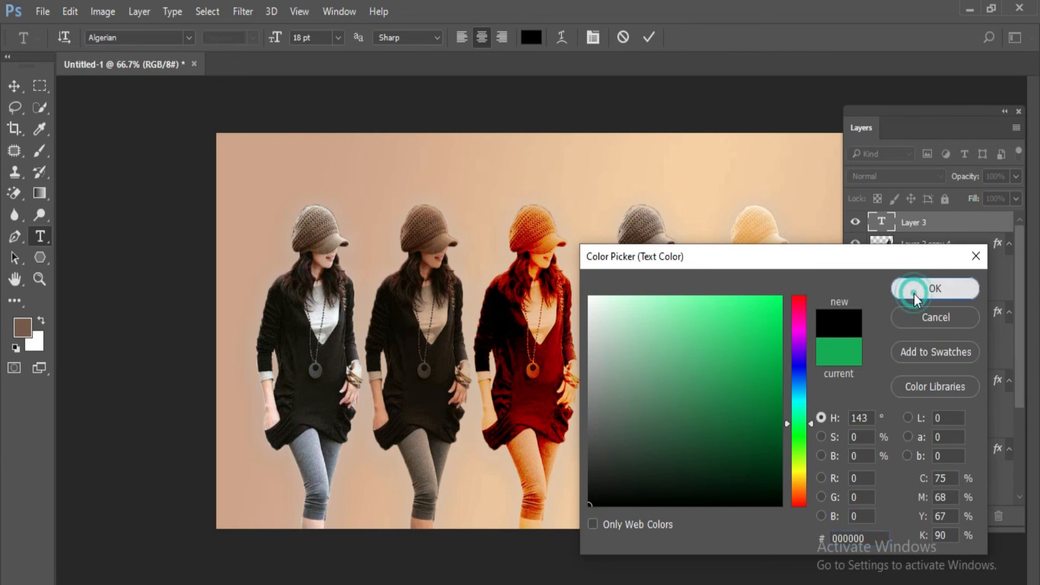
{"action": "type", "text": "CHANGE"}
{"action": "type", "text": " YOUR LOOK"}
{"action": "type", "text": " EASILY"}
{"action": "left_click", "coordinate": [650, 36]}
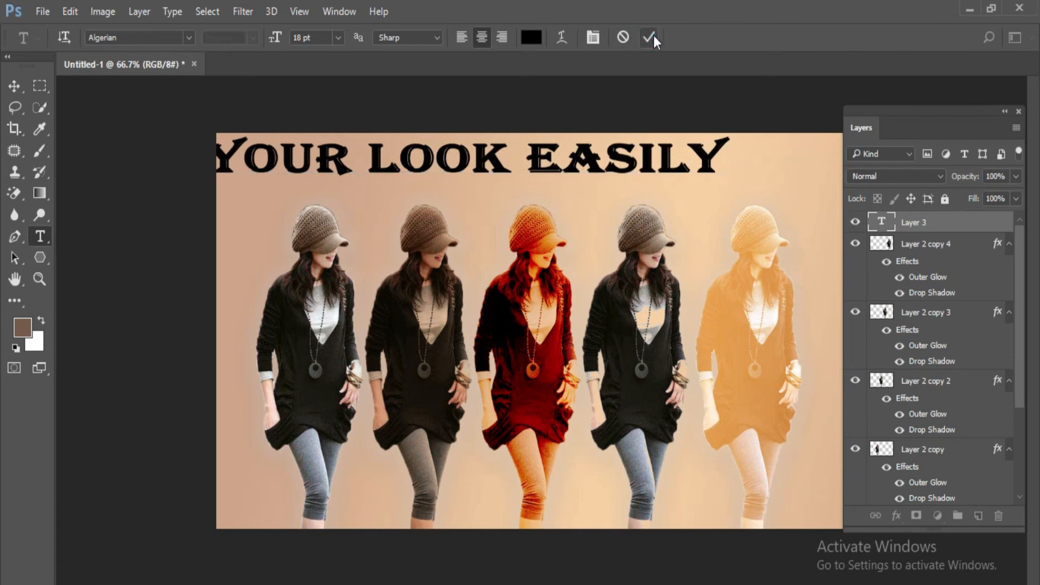
Reduce the heading's font size so it fits the canvas, center it above the row of figures, and deselect all layers
{"action": "key", "text": "v"}
{"action": "left_click_drag", "start_coordinate": [592, 162], "coordinate": [677, 178]}
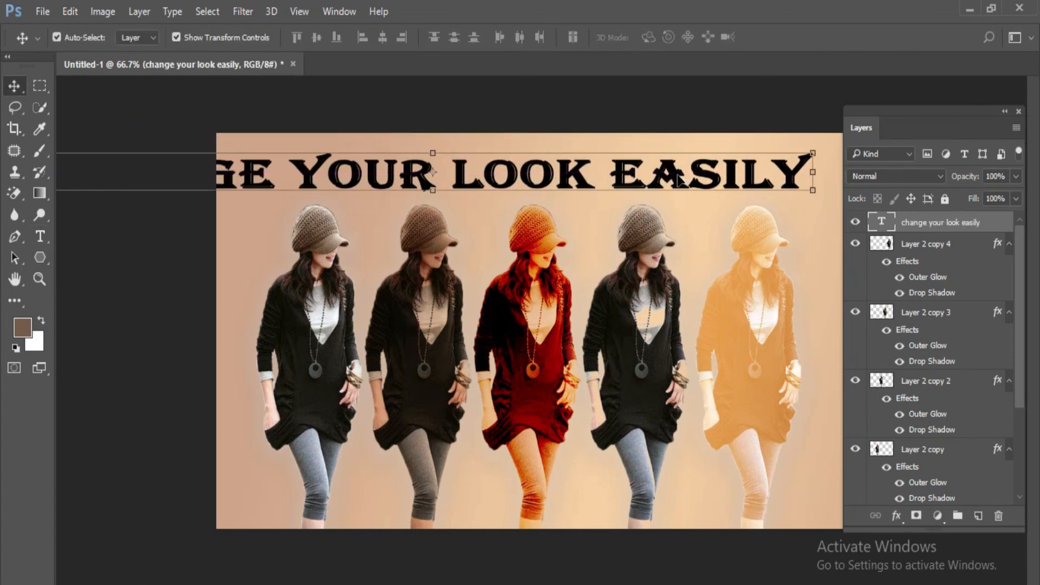
{"action": "key", "text": "t"}
{"action": "left_click", "coordinate": [338, 37]}
{"action": "left_click", "coordinate": [328, 134]}
{"action": "key", "text": "v"}
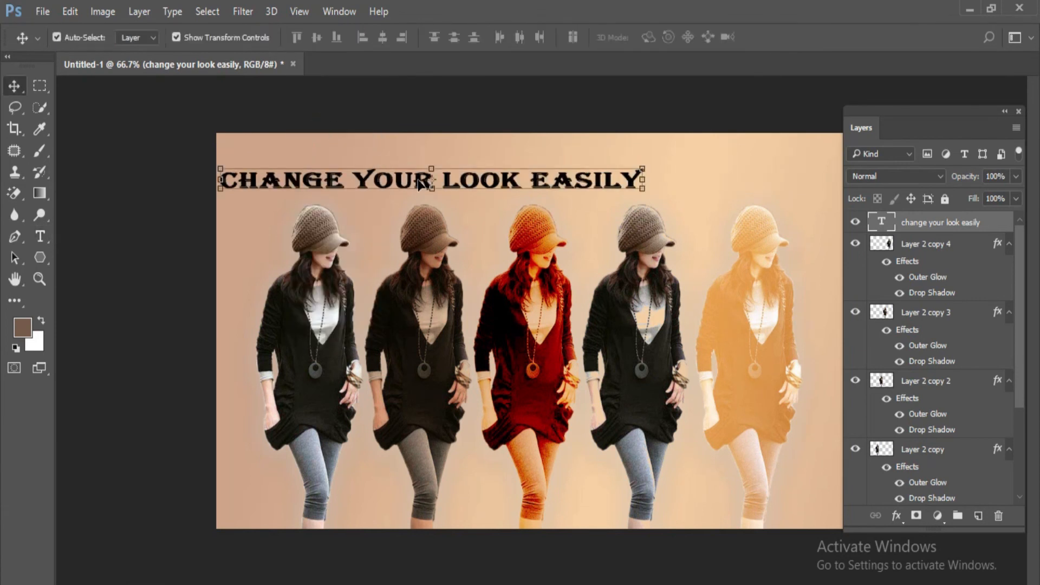
{"action": "left_click_drag", "start_coordinate": [453, 184], "coordinate": [559, 187]}
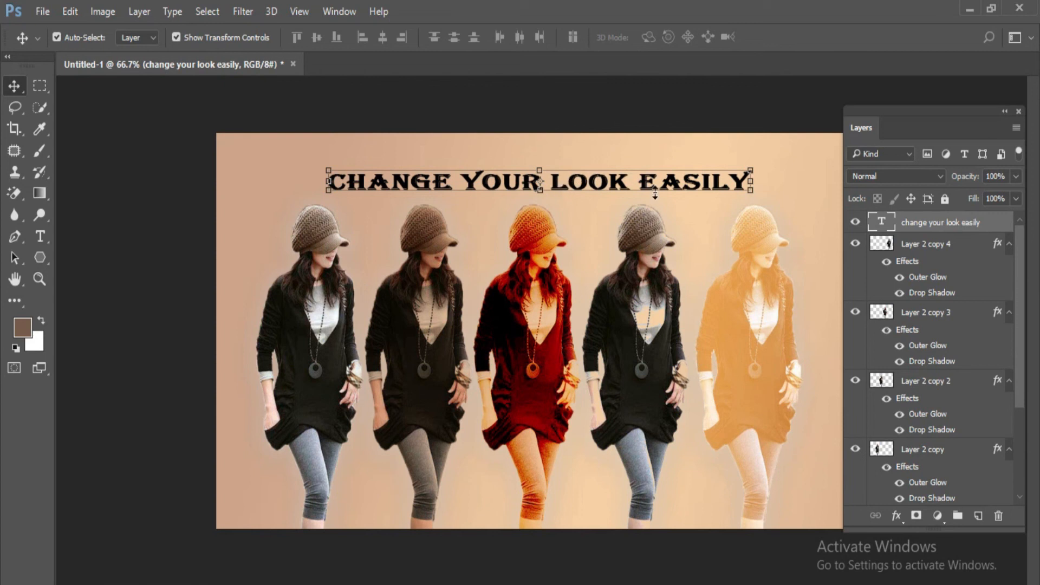
{"action": "left_click", "coordinate": [801, 163]}
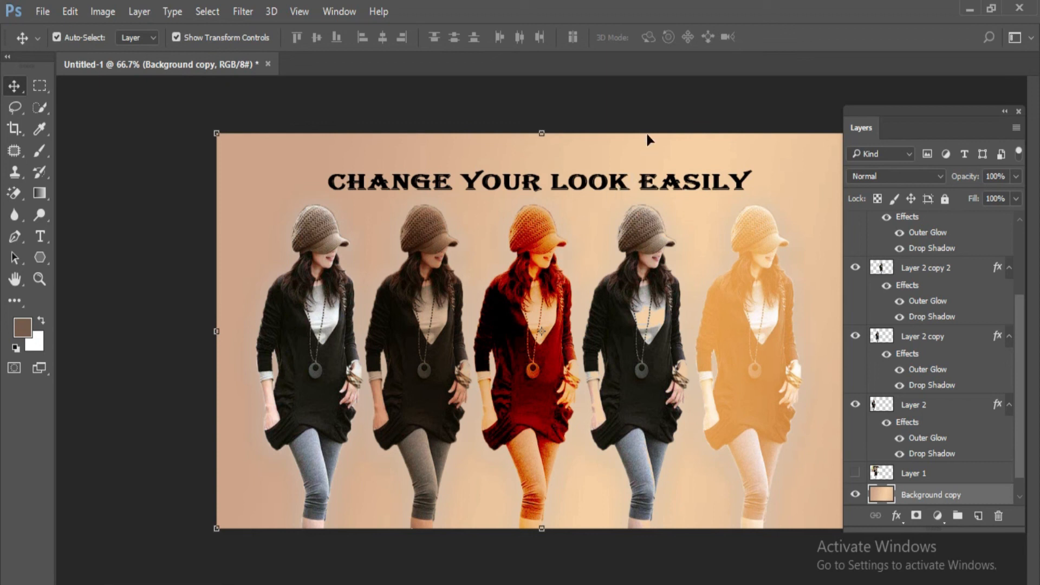
{"action": "left_click", "coordinate": [648, 114]}
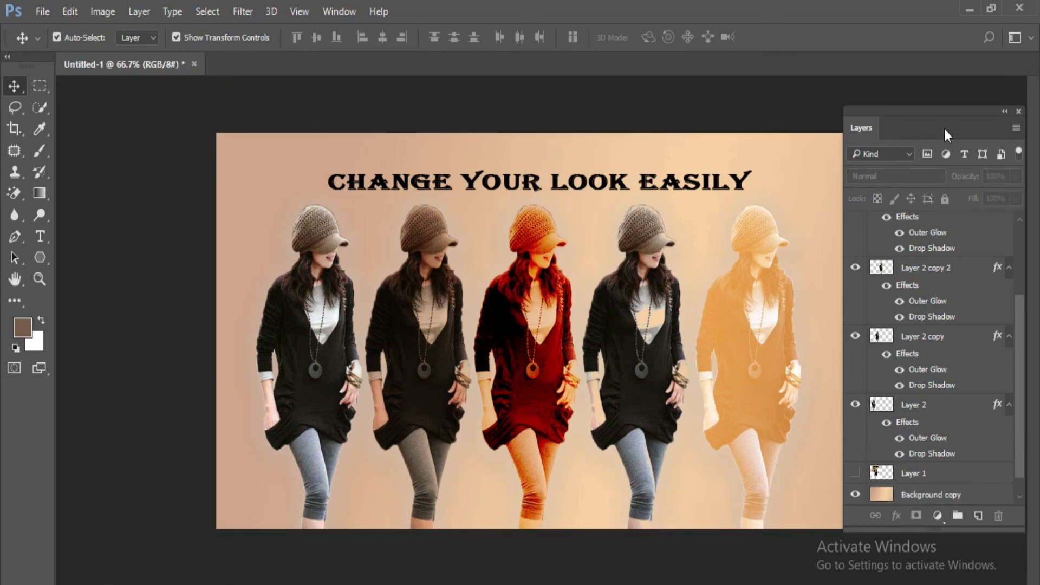